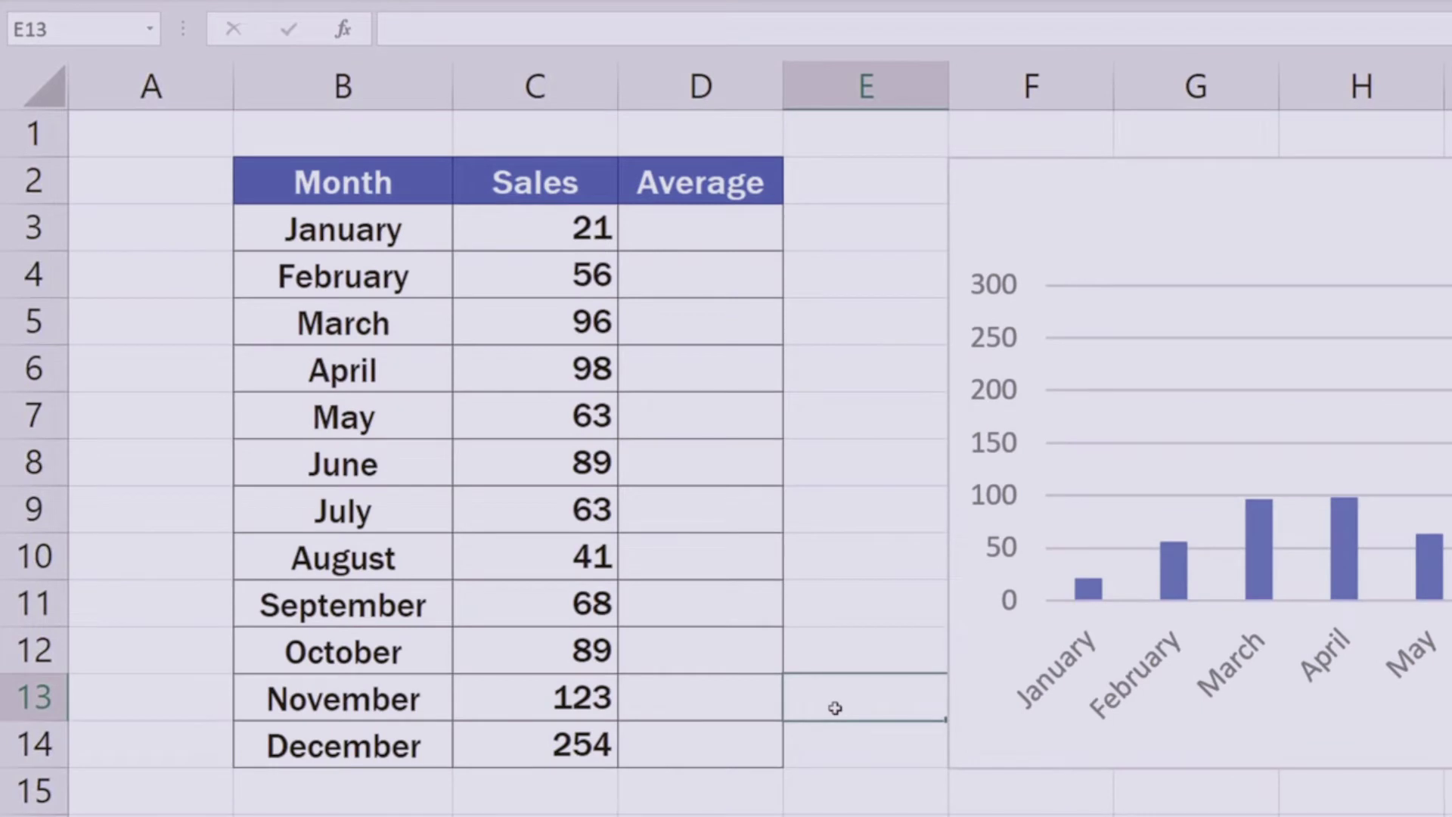
# Step: Enter the formula =AVERAGE(C3:C14) in cell D3 to average the sales of all months
pyautogui.click(686, 225)
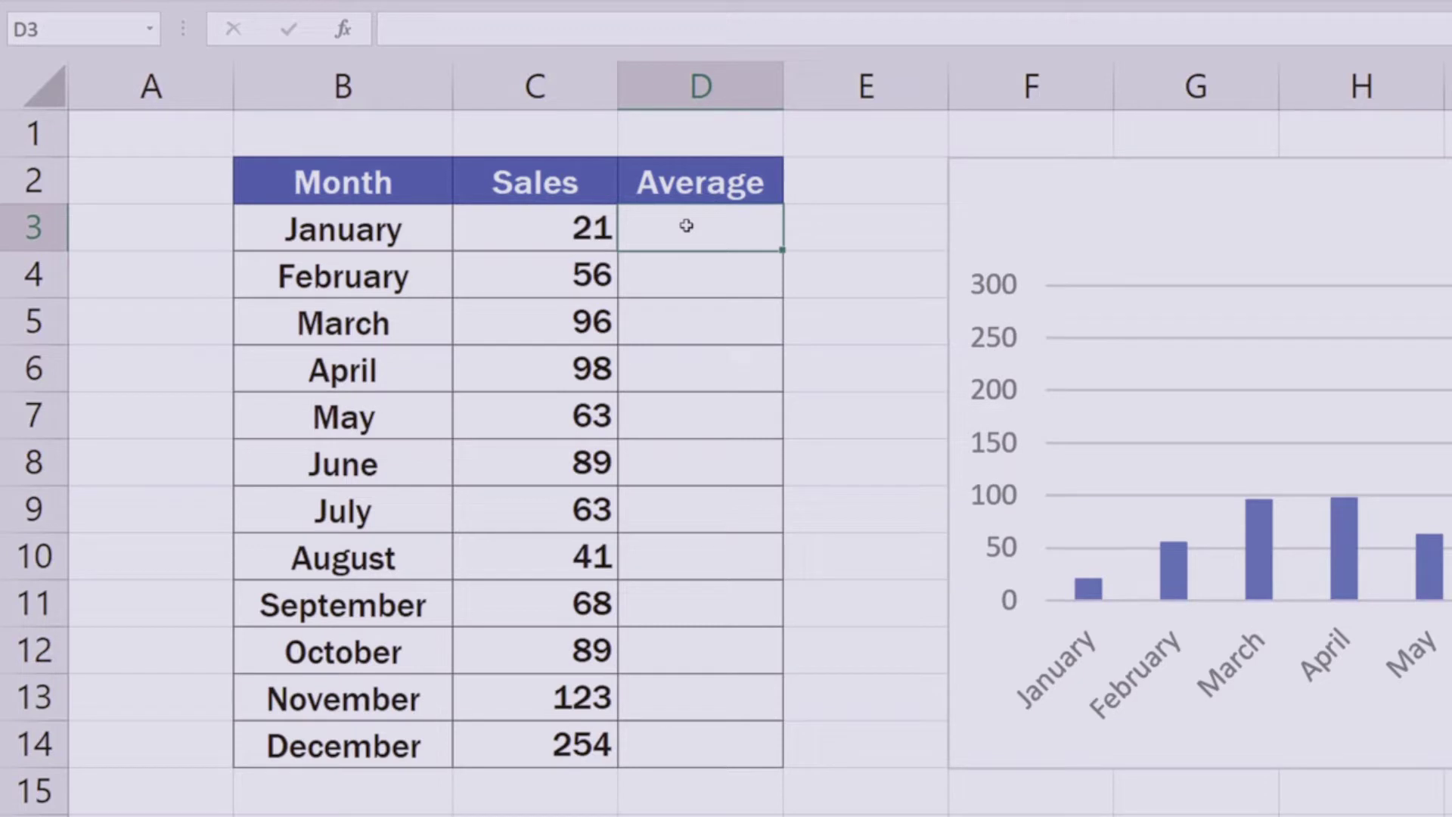
pyautogui.write('=')
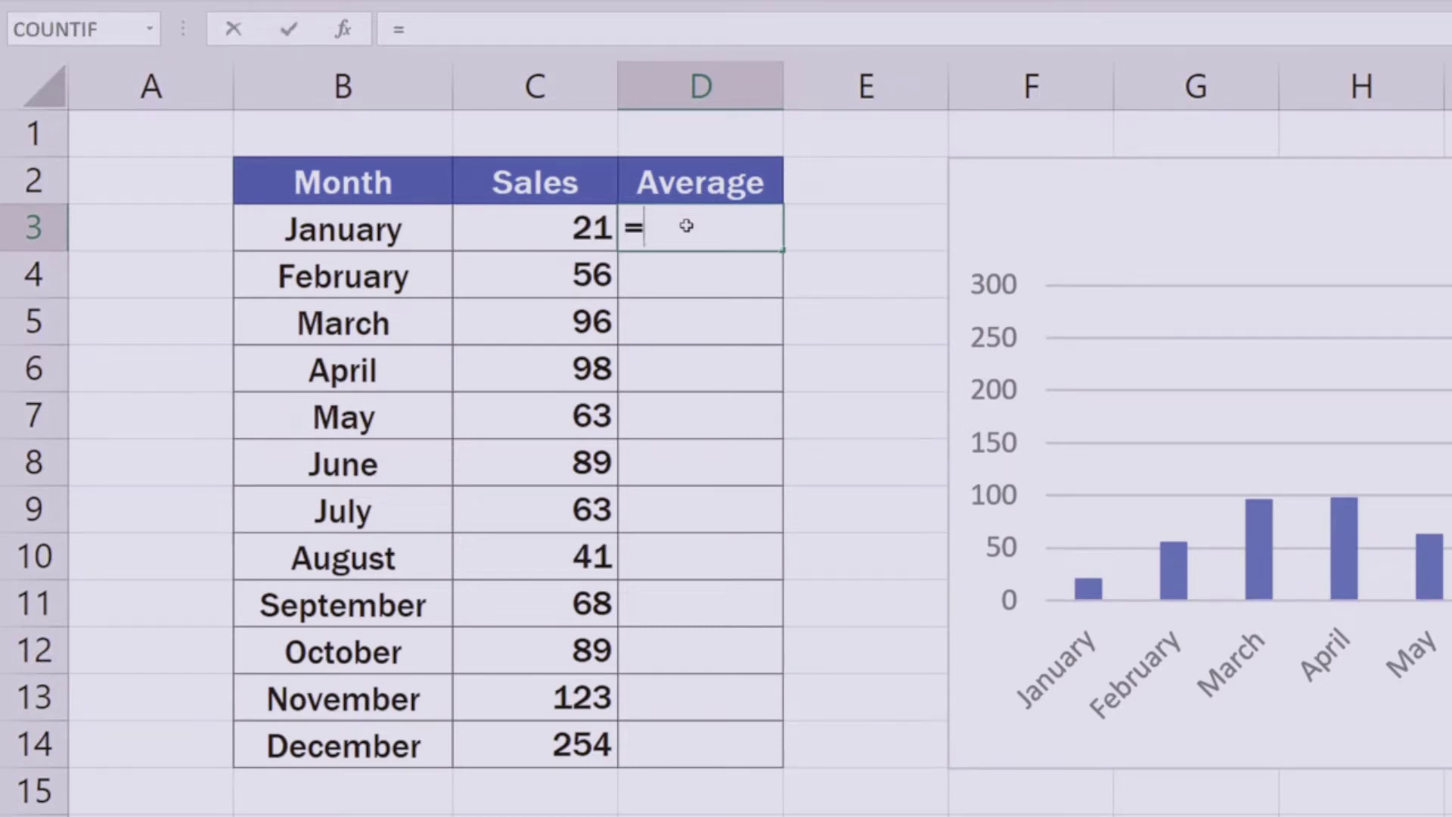
pyautogui.write('avera')
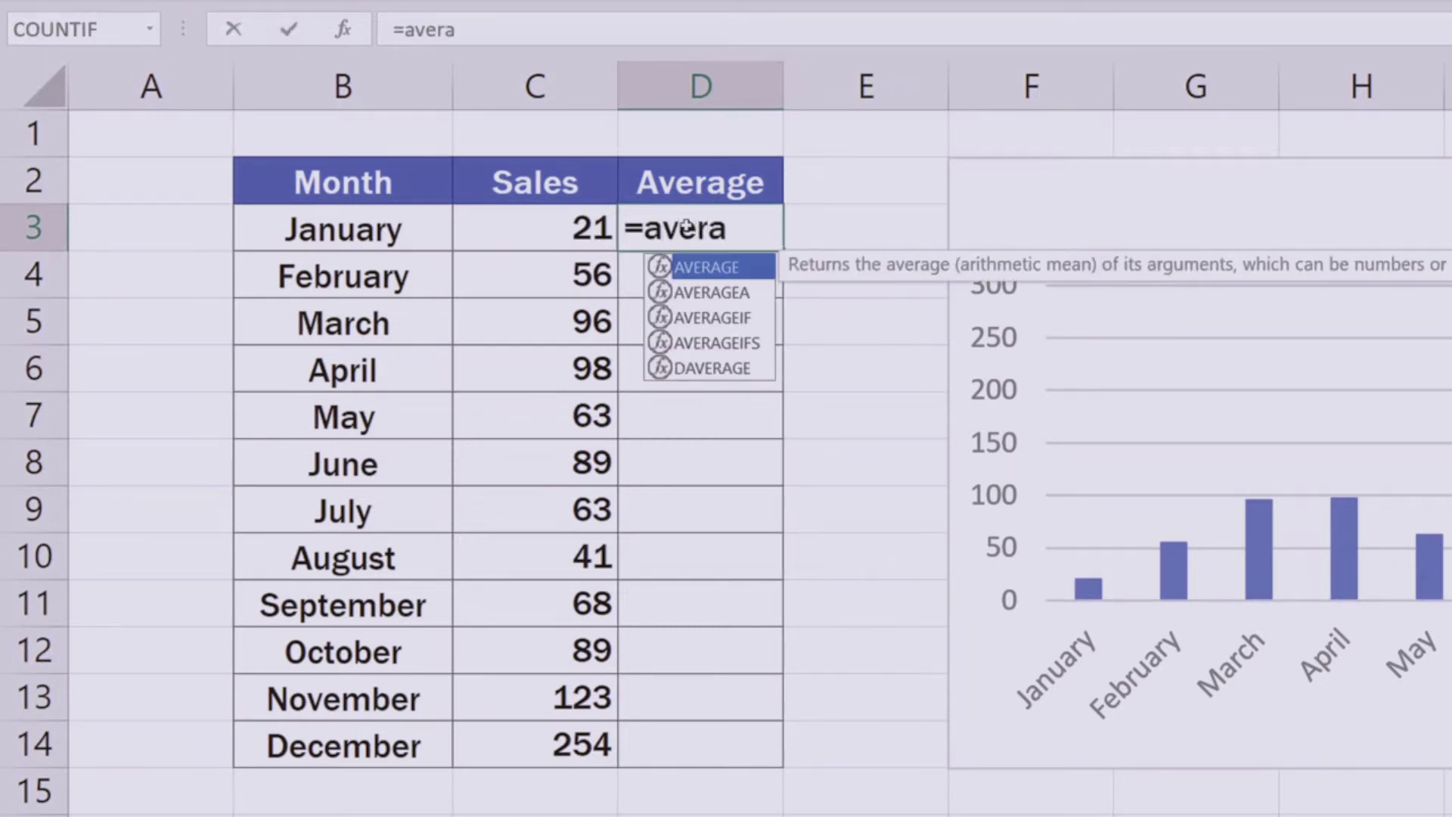
pyautogui.doubleClick(725, 266)
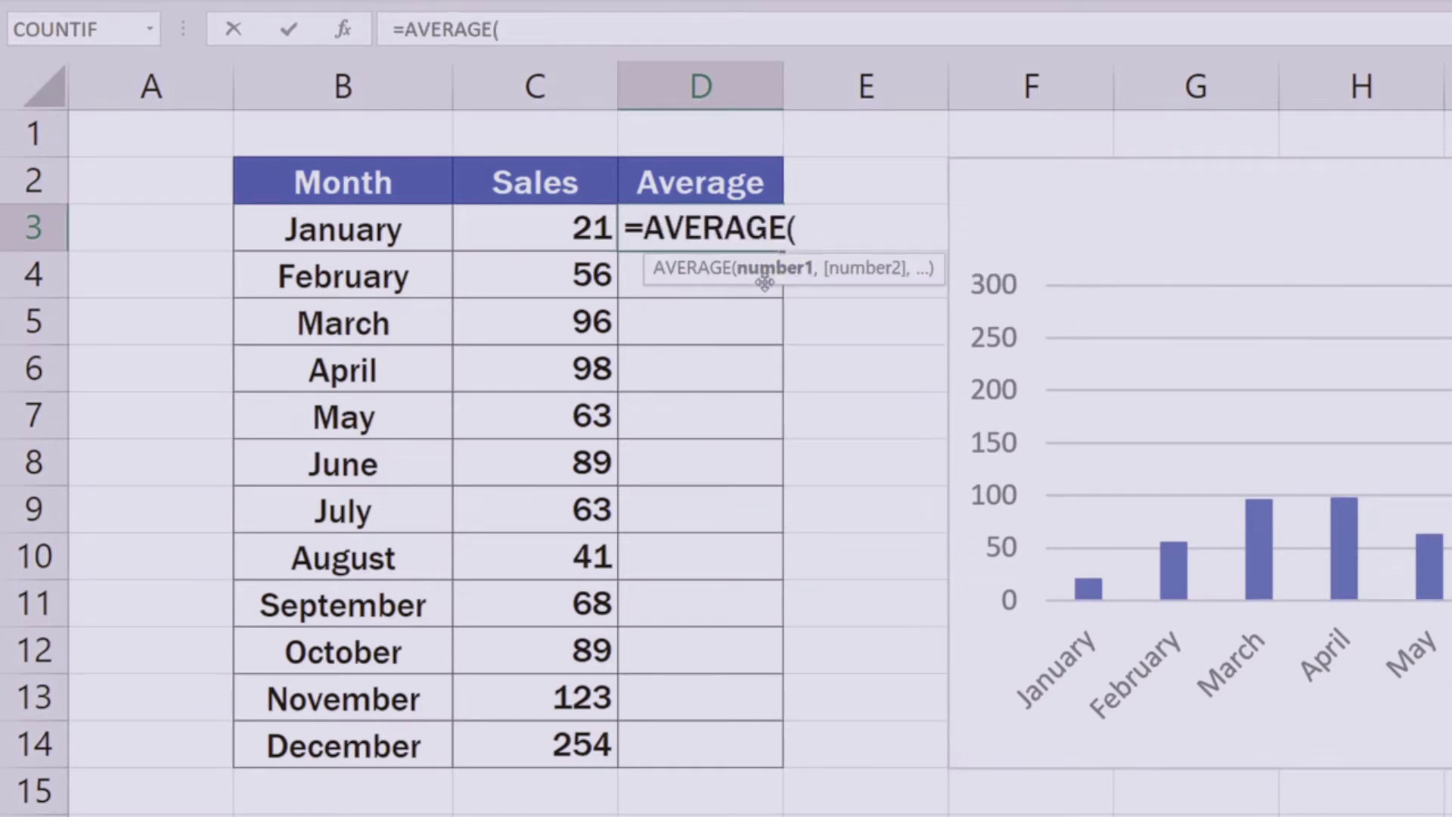
pyautogui.moveTo(587, 227); pyautogui.dragTo(580, 744)
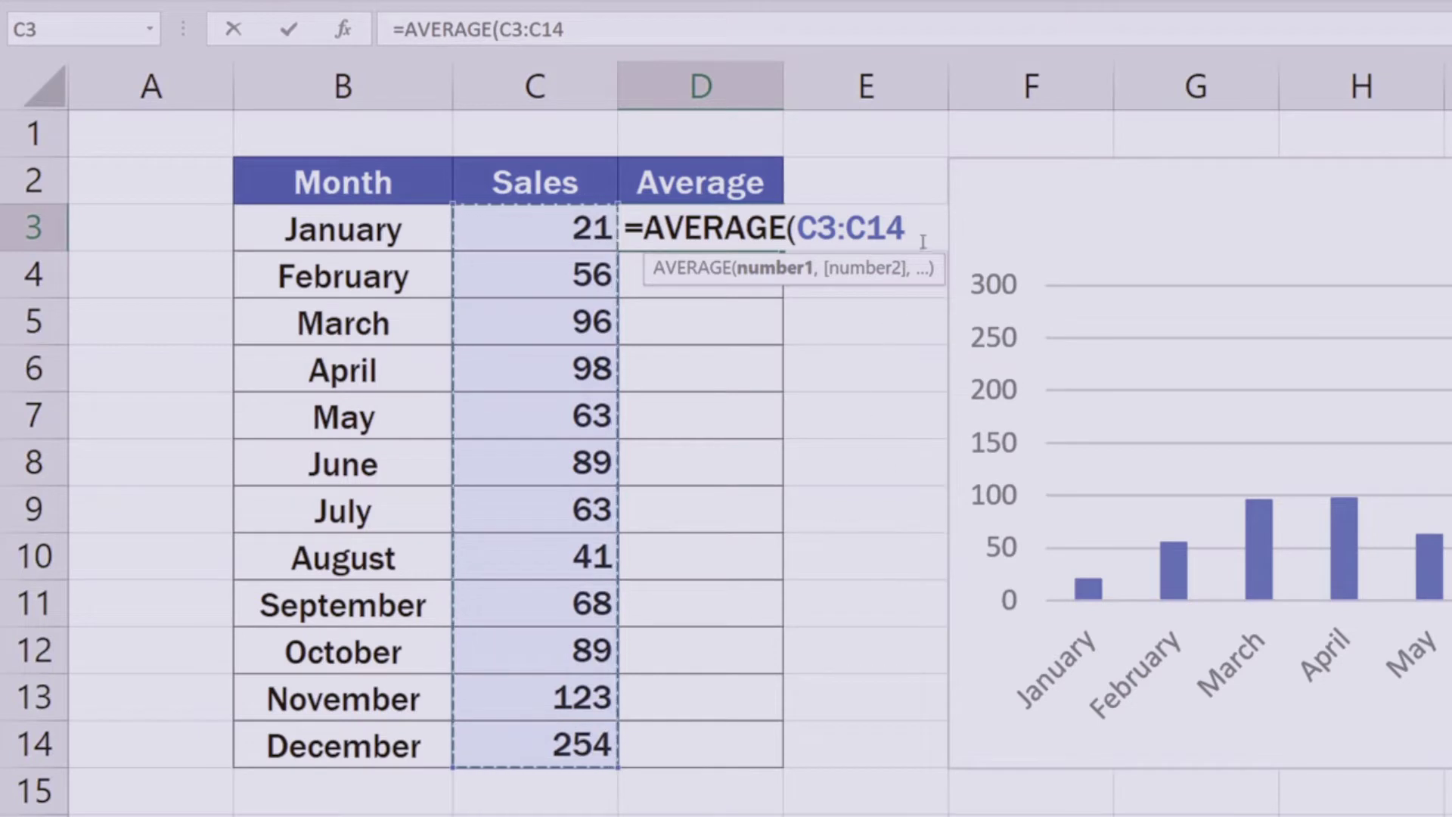
pyautogui.write(')')
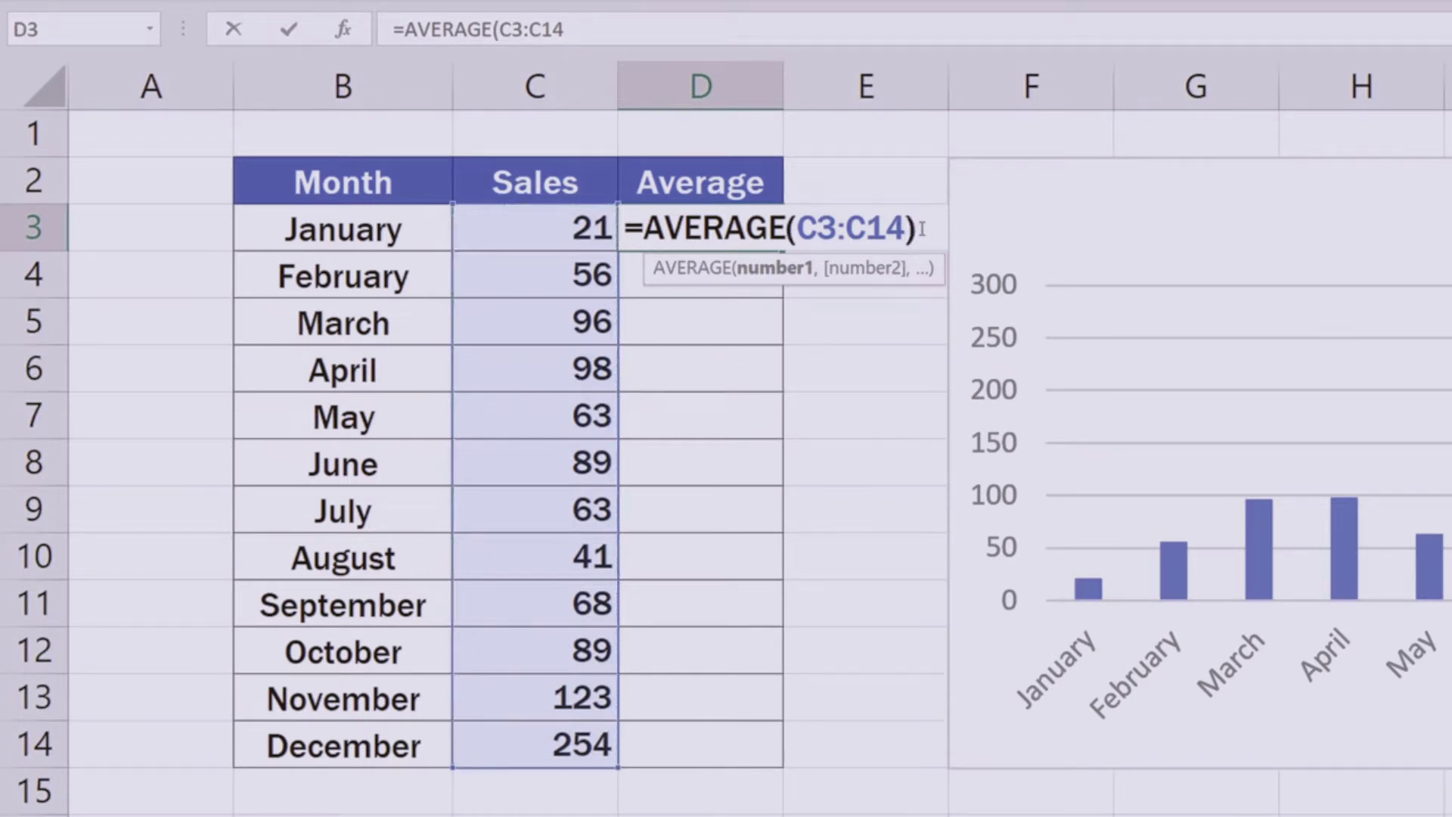
pyautogui.press('Return')
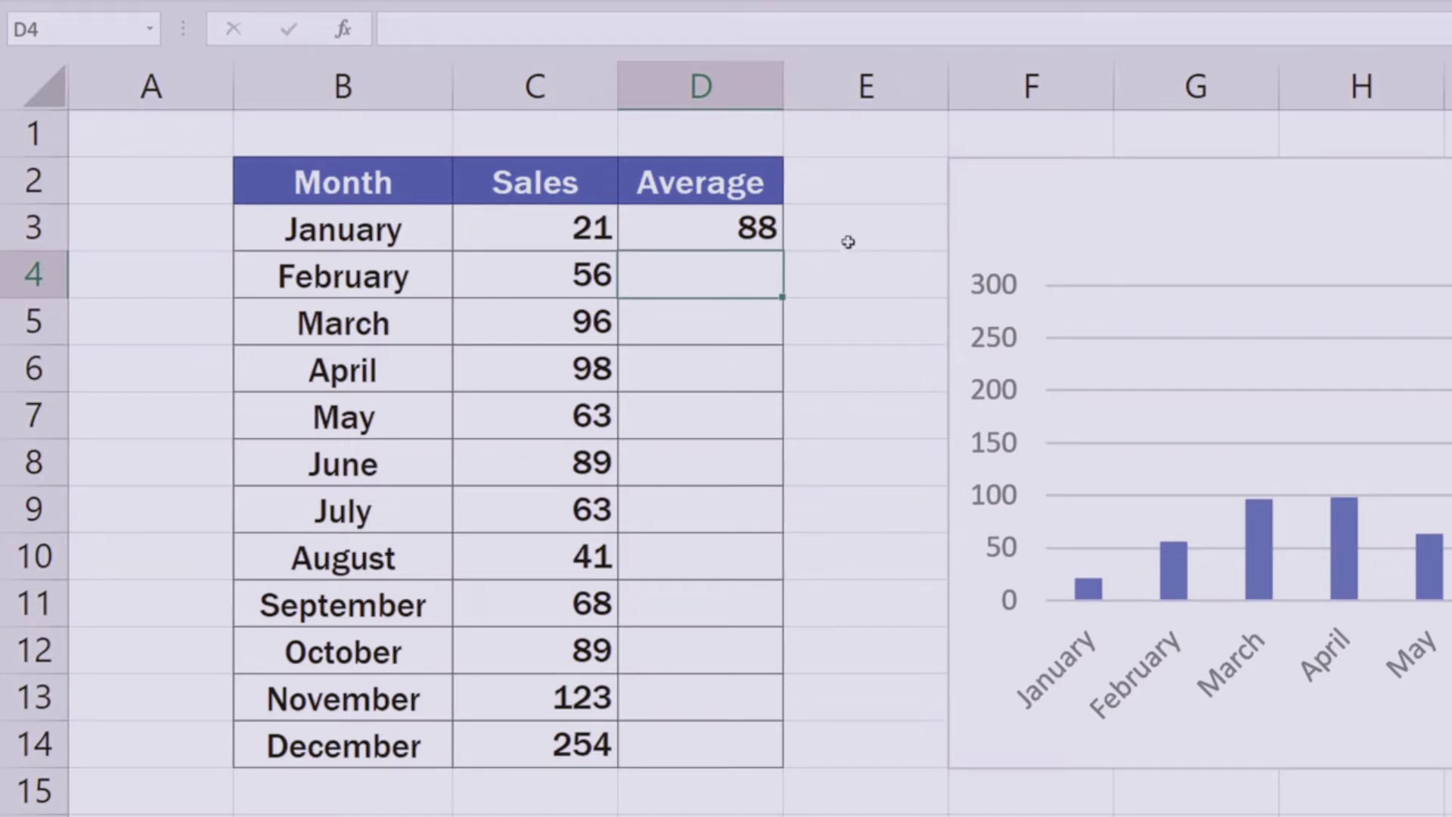
# Step: Fill the average formula from D3 down through D14
pyautogui.click(737, 236)
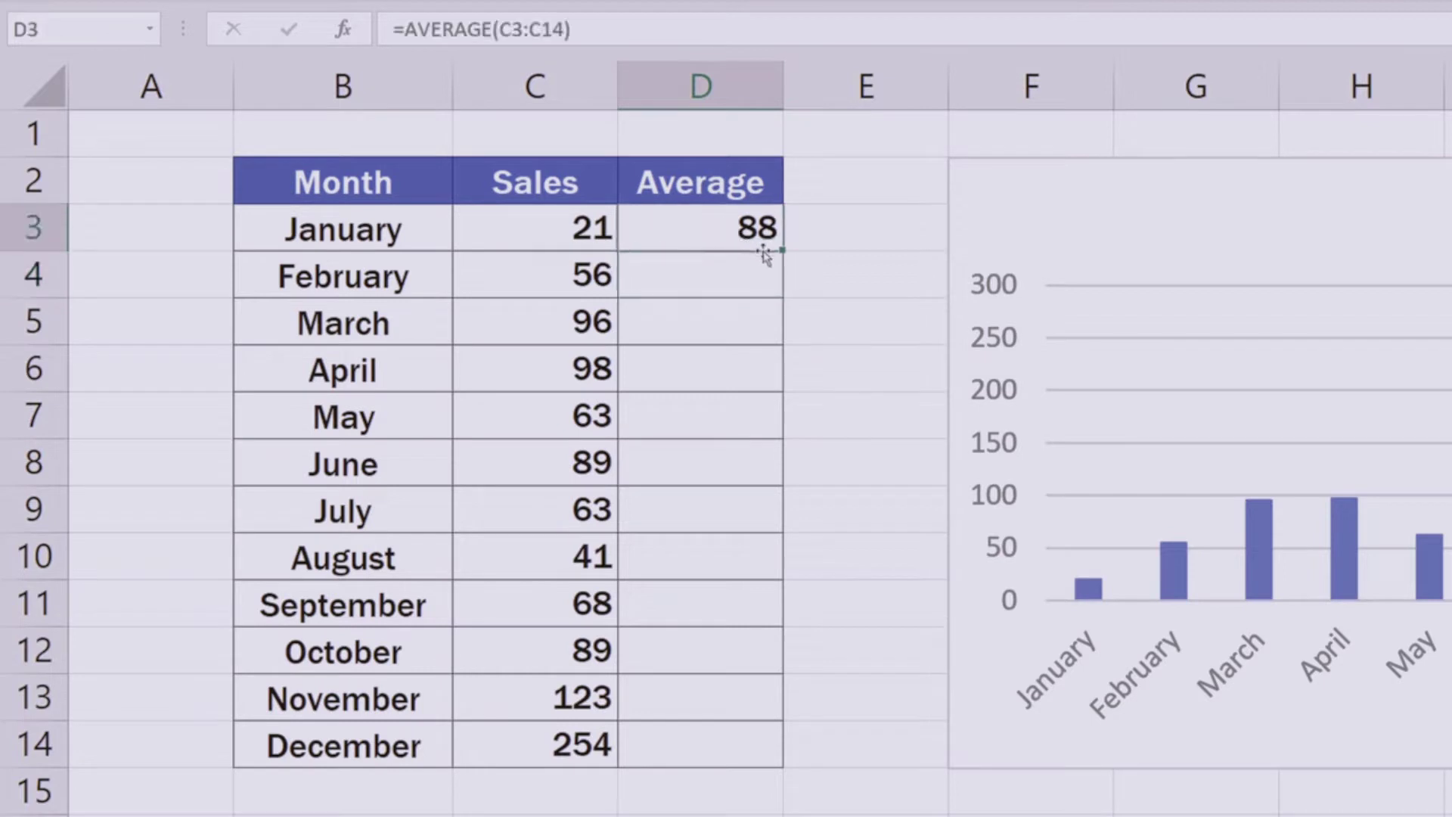
pyautogui.moveTo(777, 275); pyautogui.dragTo(804, 781)
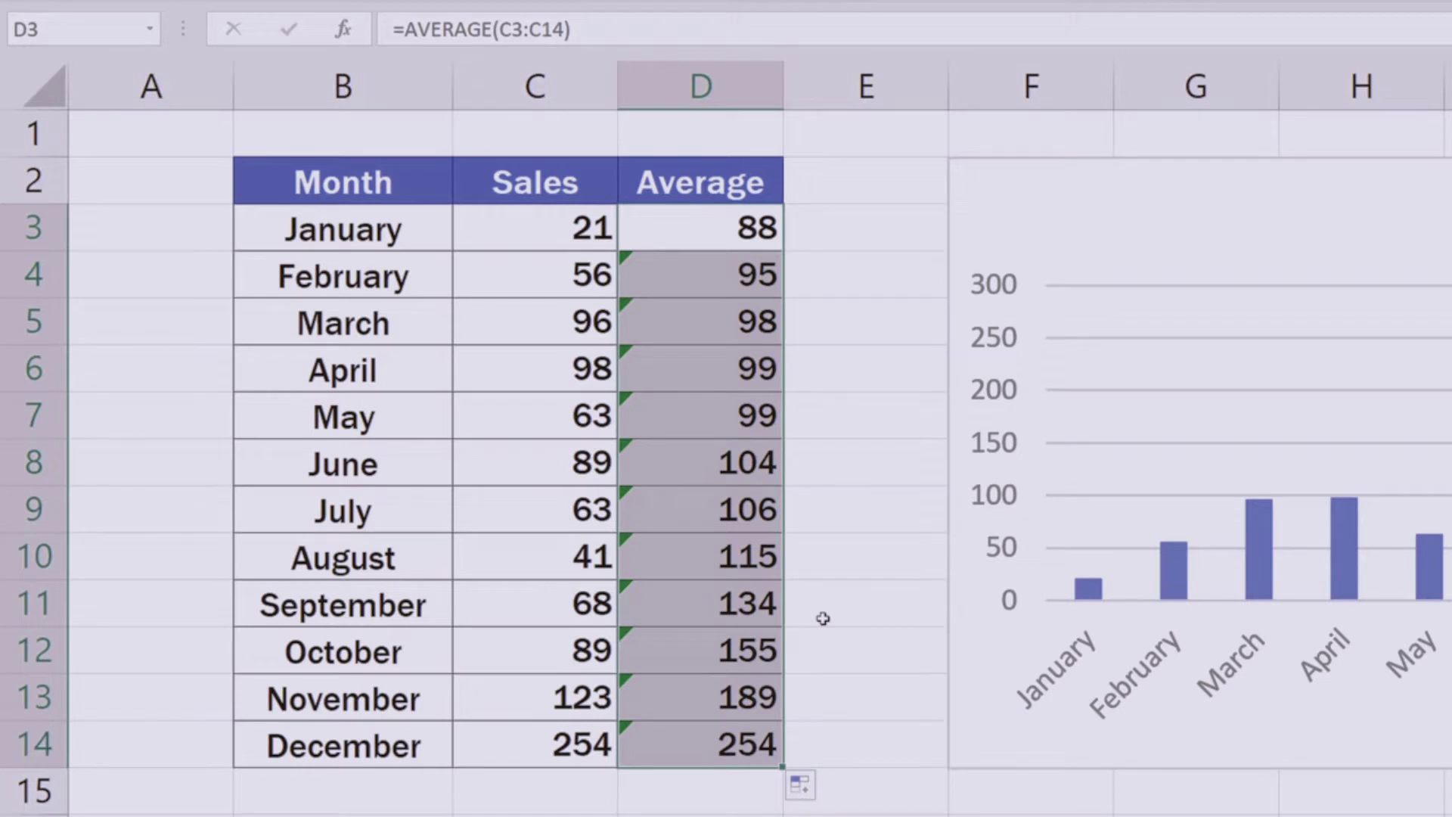
pyautogui.click(863, 226)
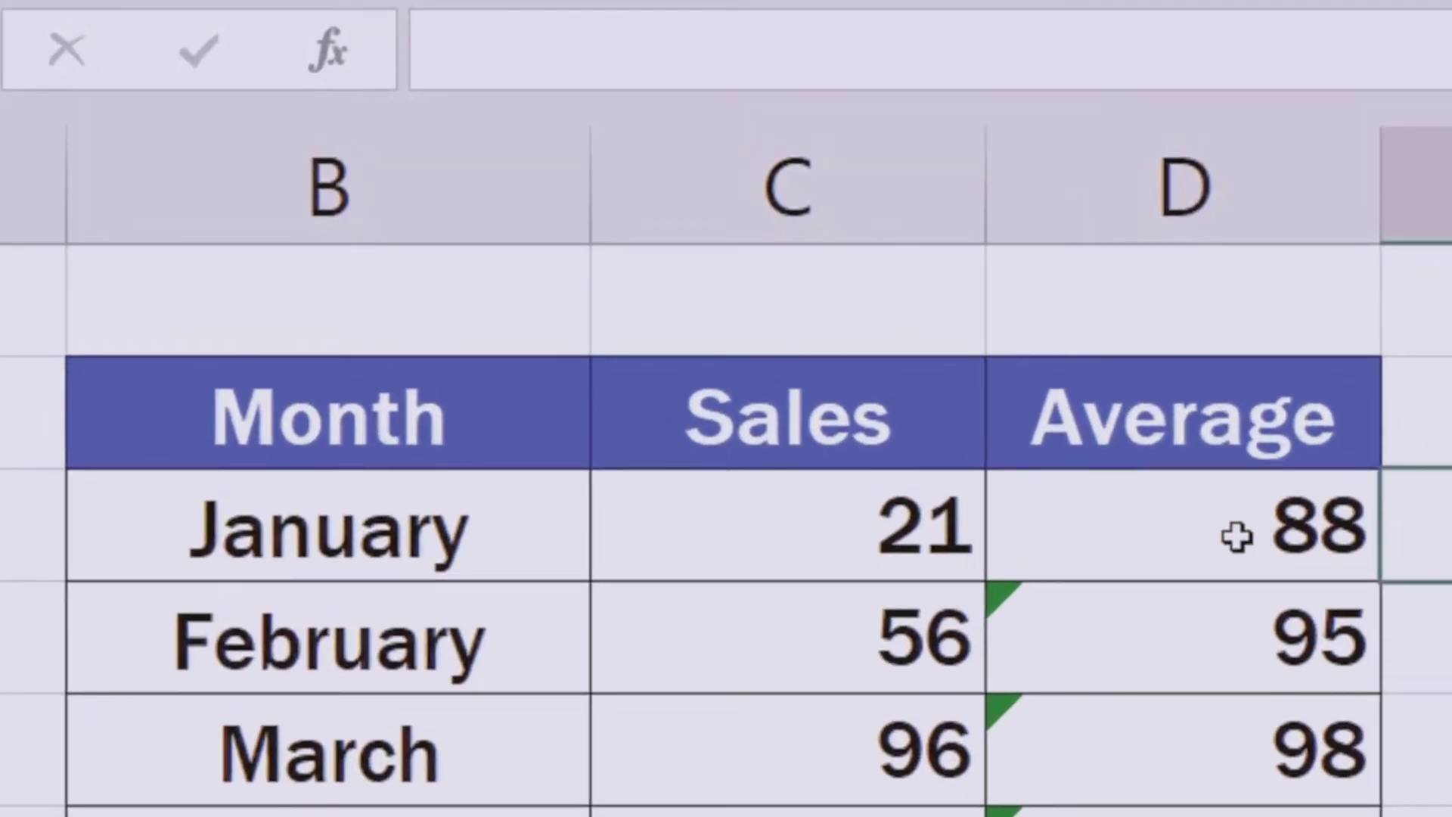
# Step: Compare the cell ranges used by the average formulas in D3 and D4
pyautogui.click(1183, 536)
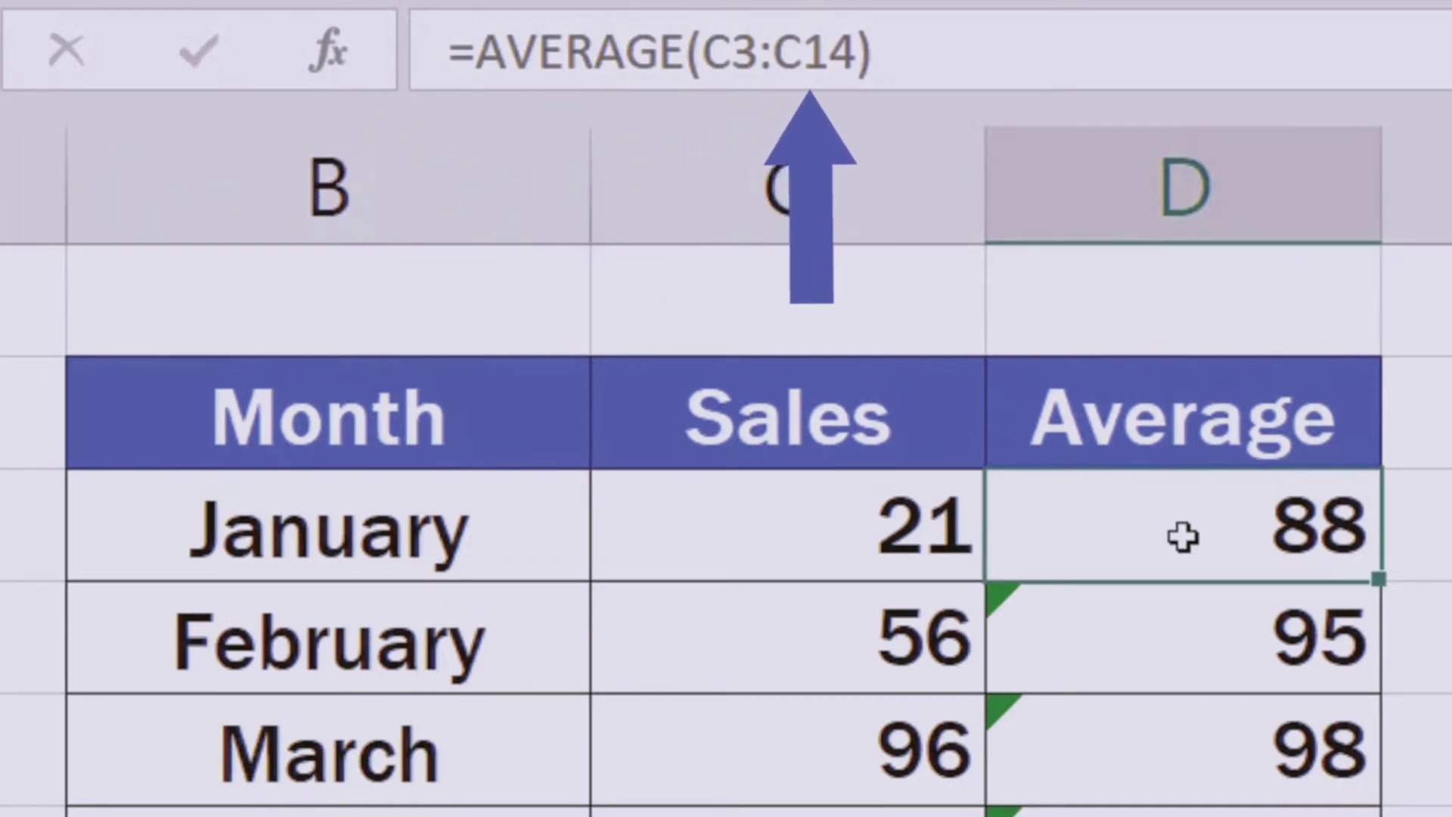
pyautogui.click(1166, 646)
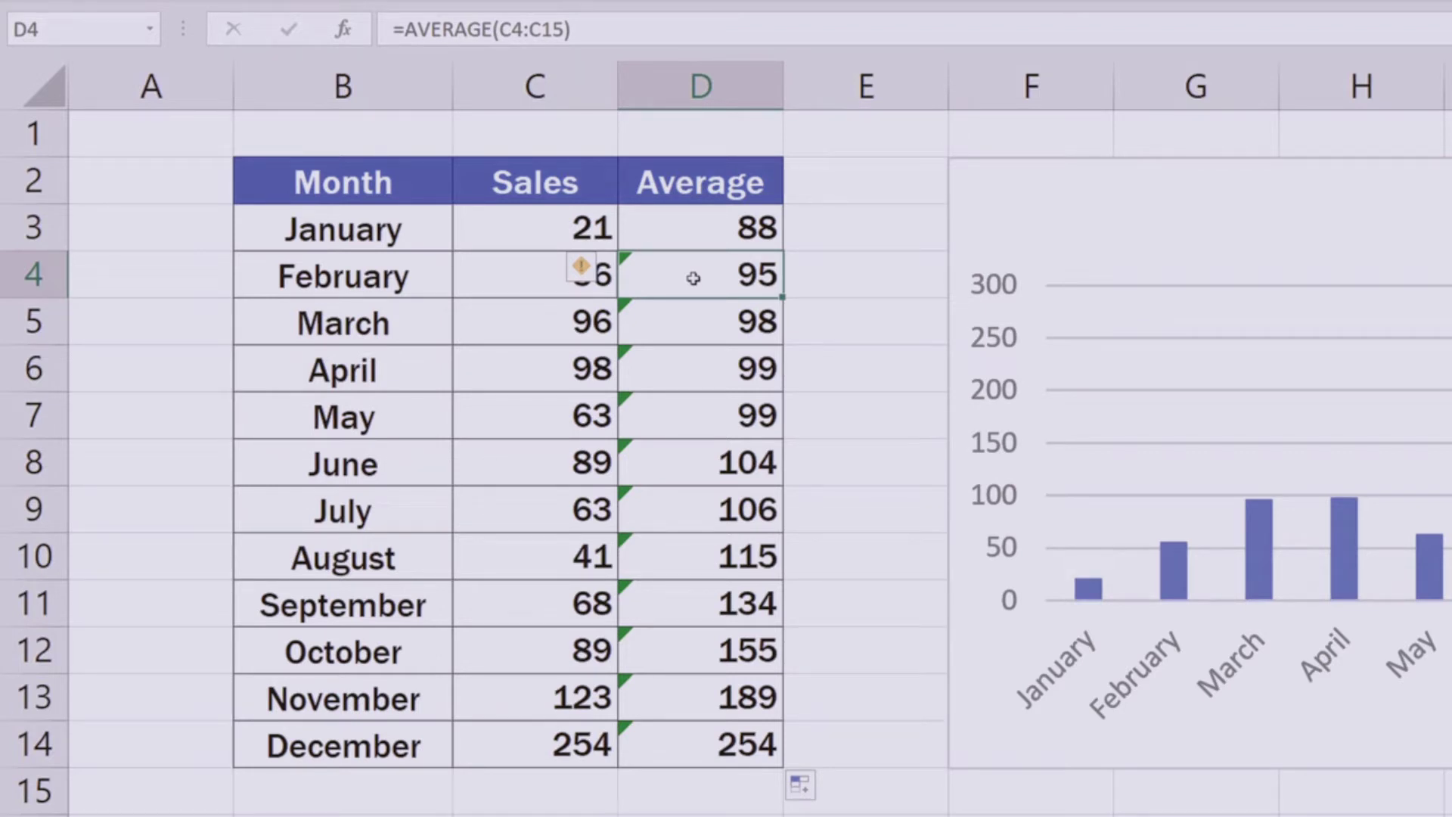
pyautogui.click(694, 224)
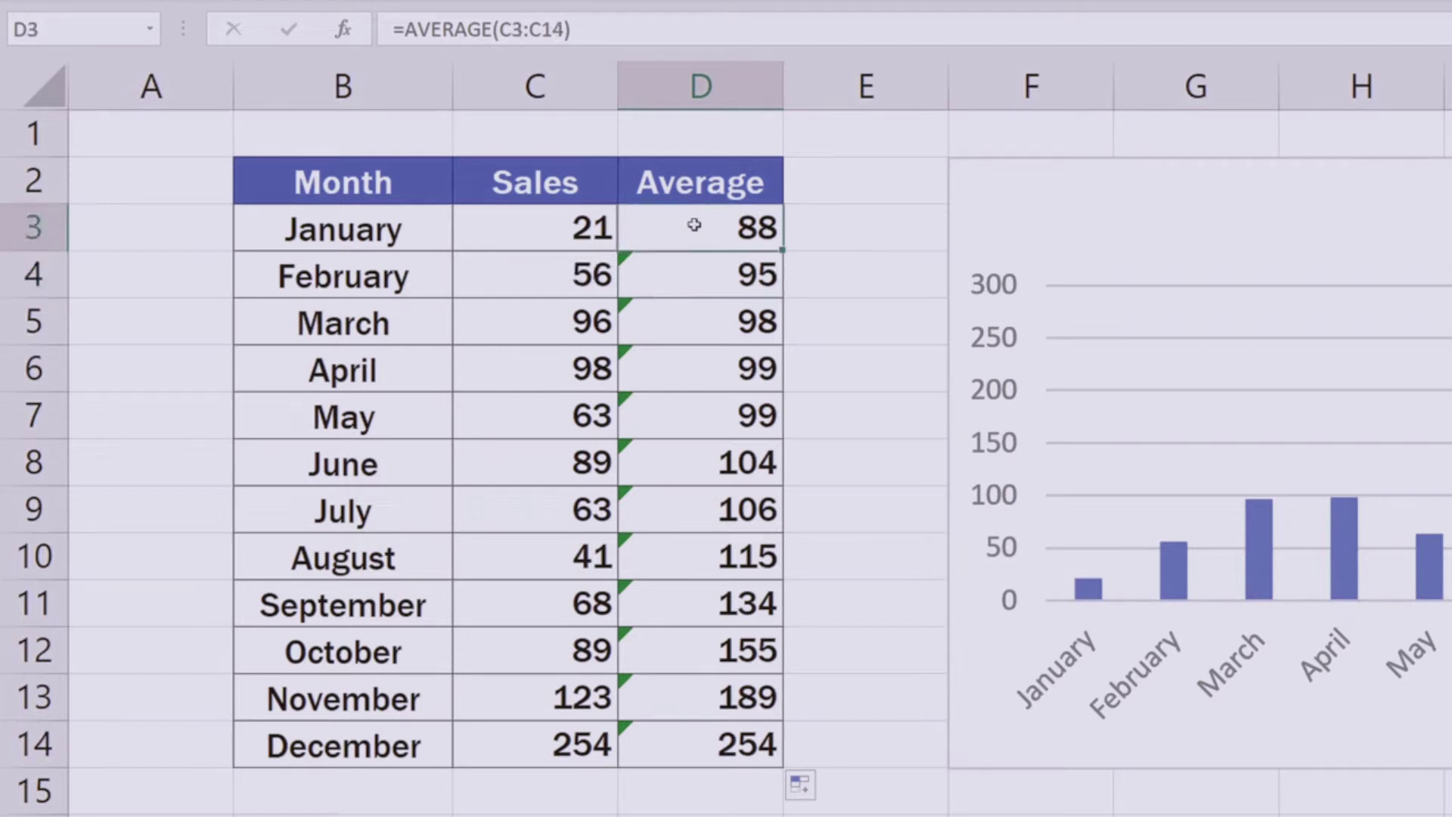
# Step: Make both references in D3's formula absolute so it reads =AVERAGE($C$3:$C$14)
pyautogui.doubleClick(694, 225)
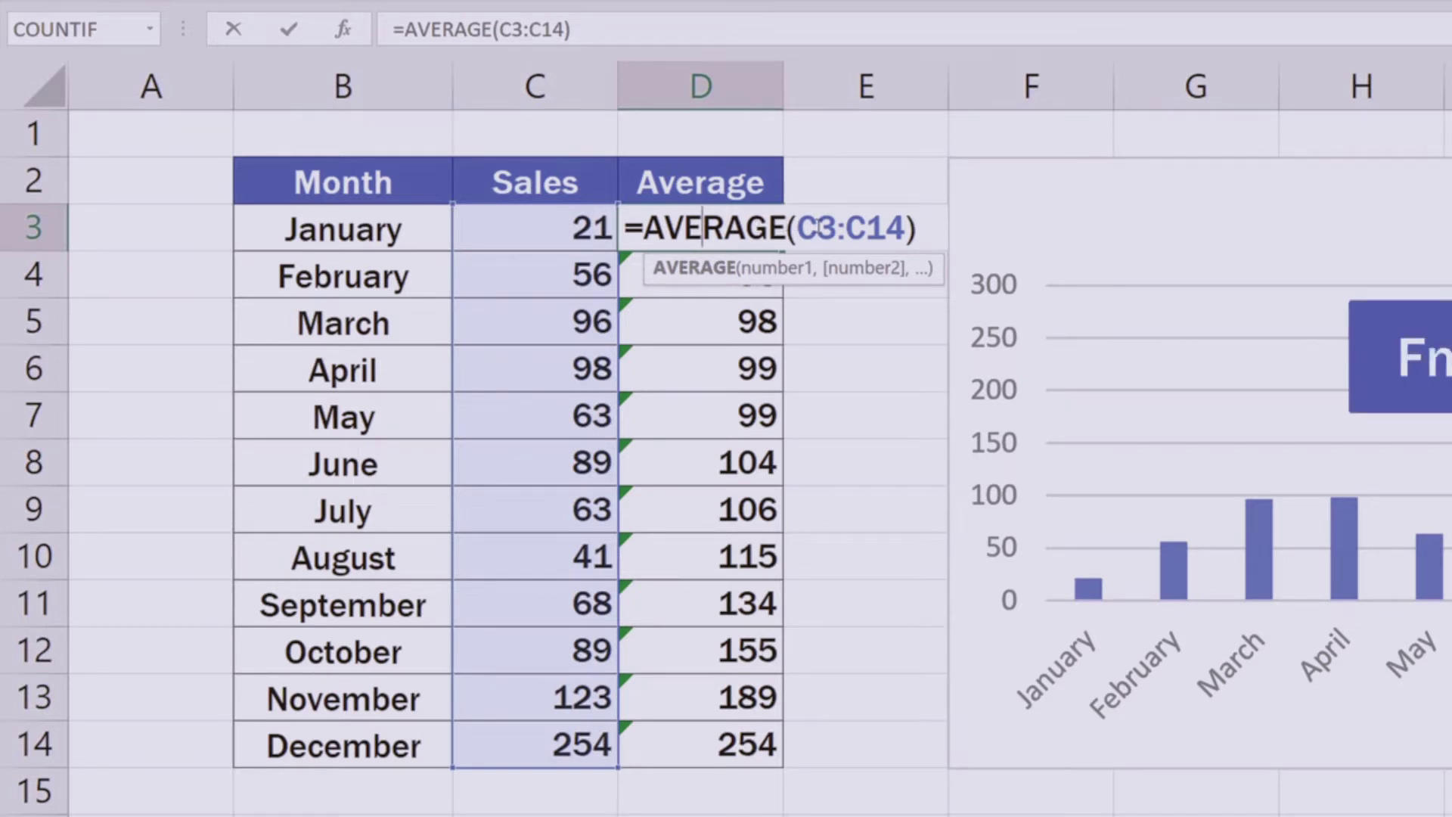
pyautogui.click(818, 227)
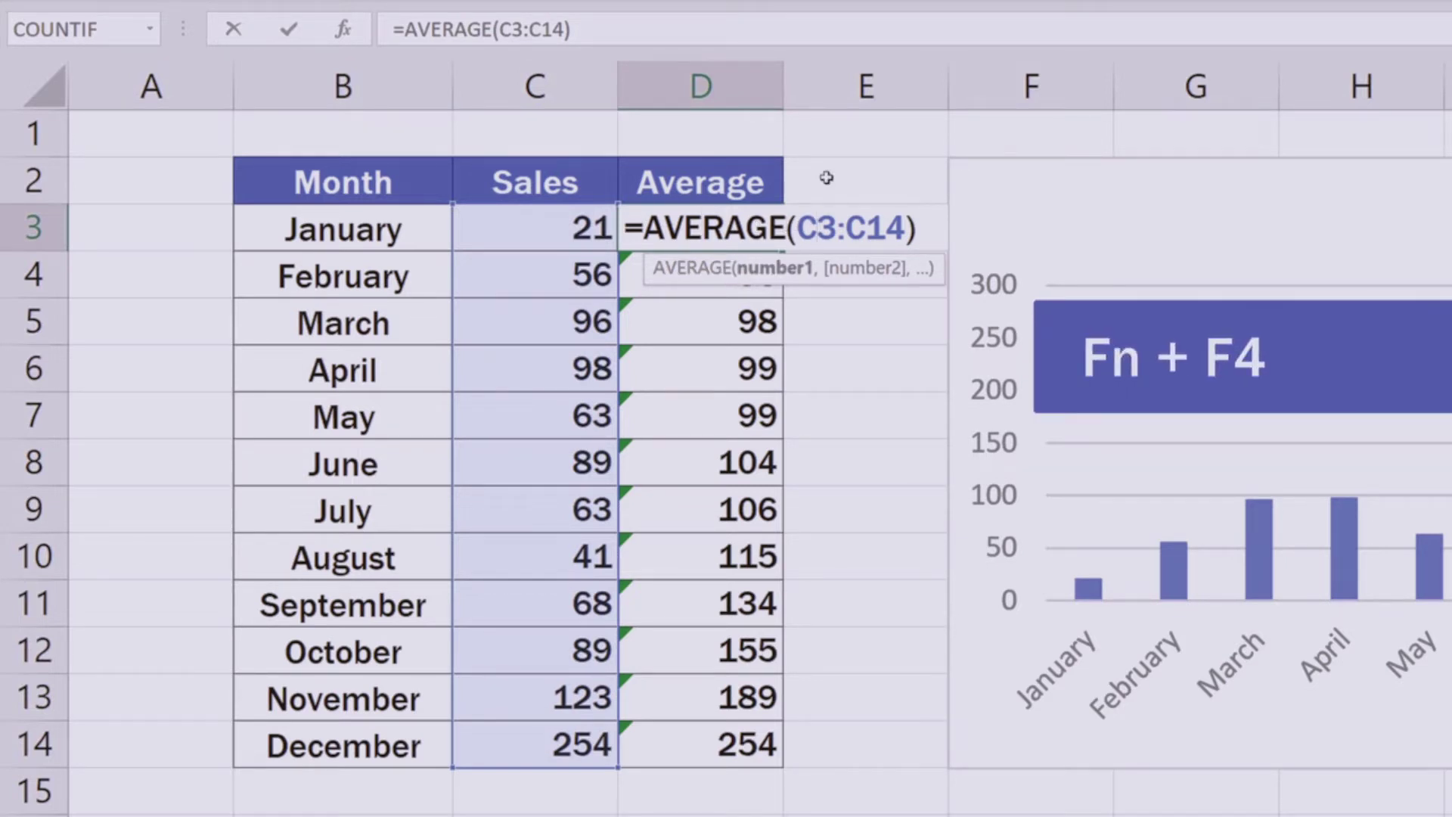
pyautogui.press('F4')
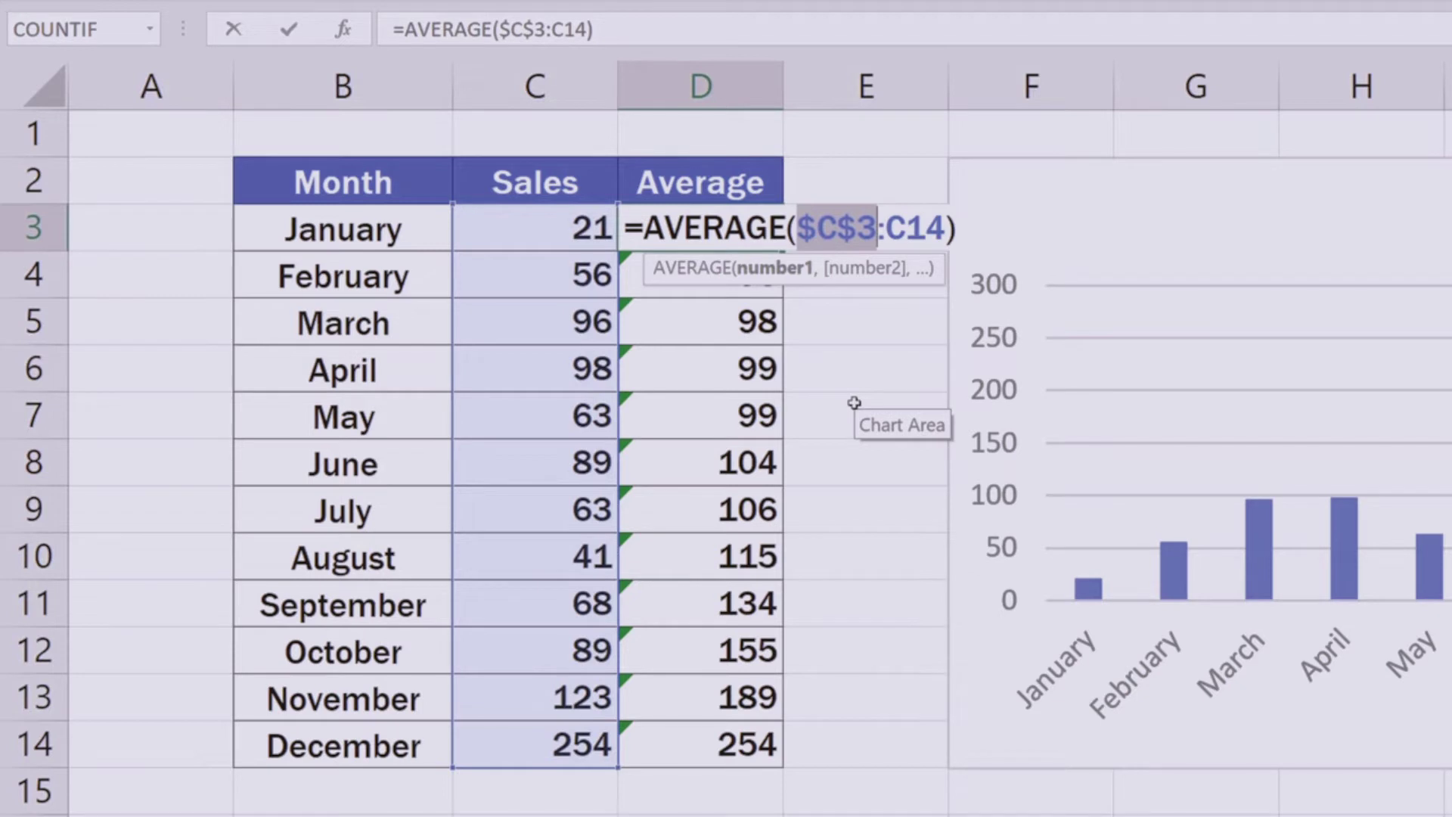
pyautogui.click(929, 239)
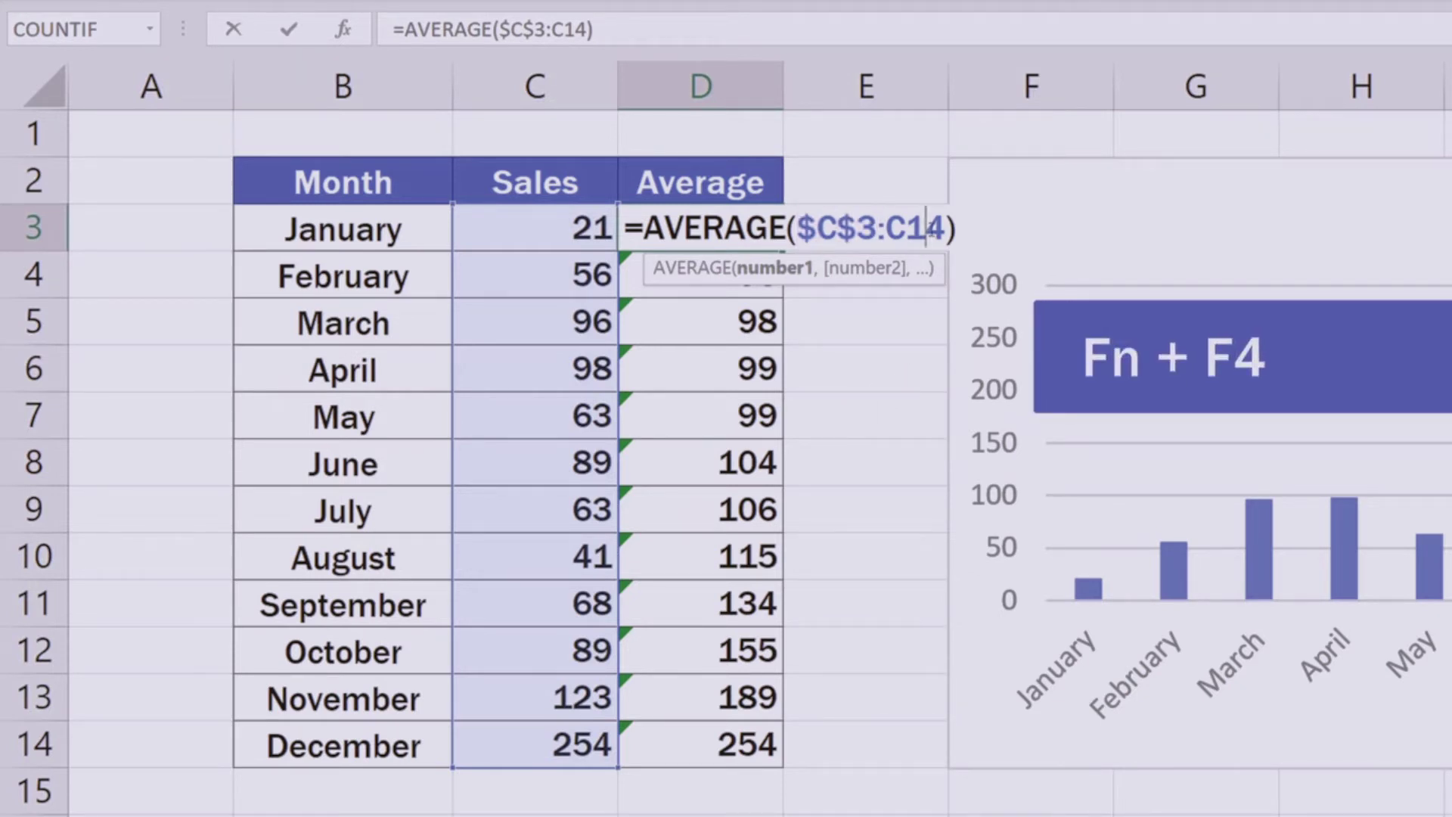
pyautogui.press('F4')
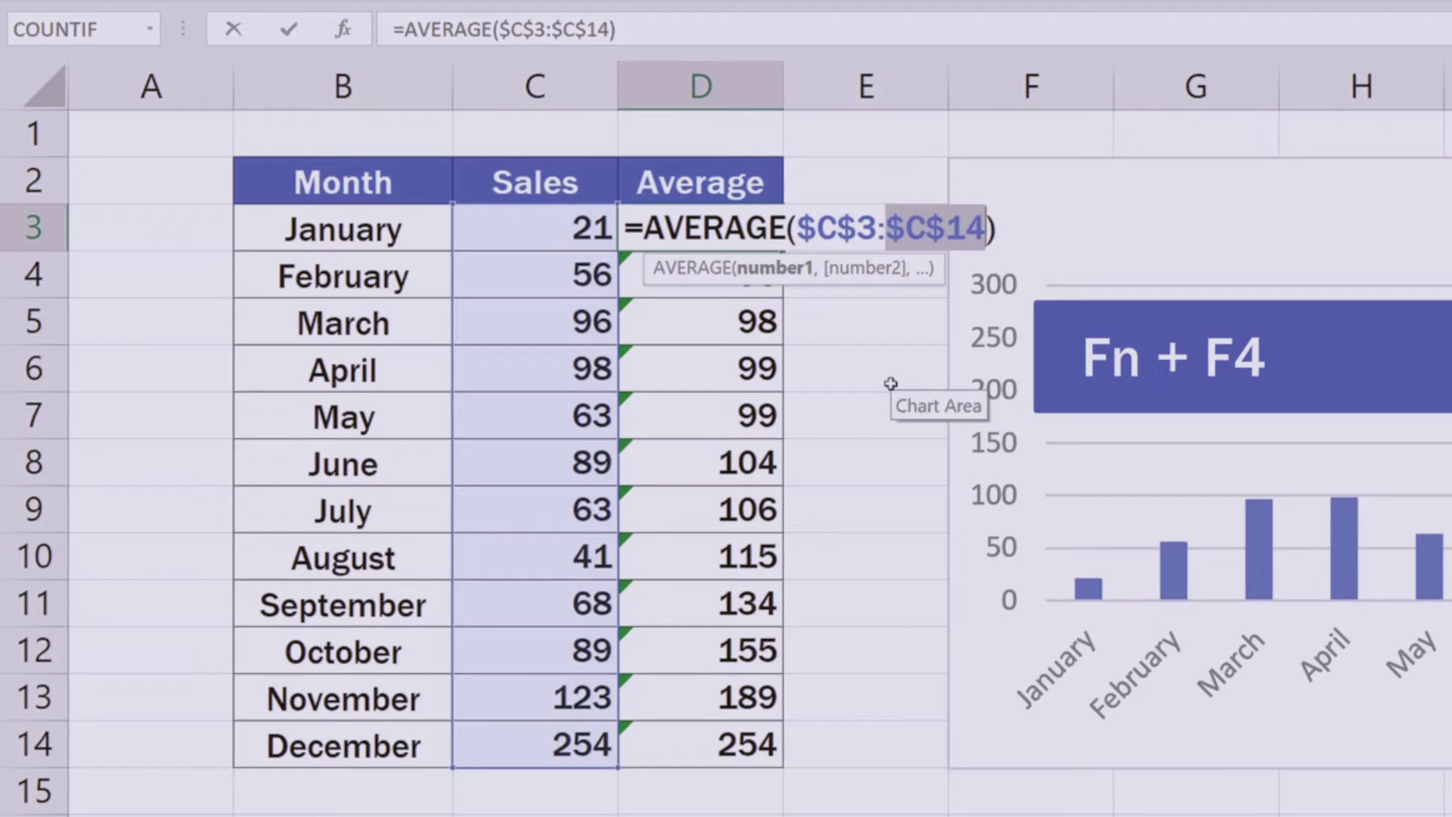
pyautogui.press('Return')
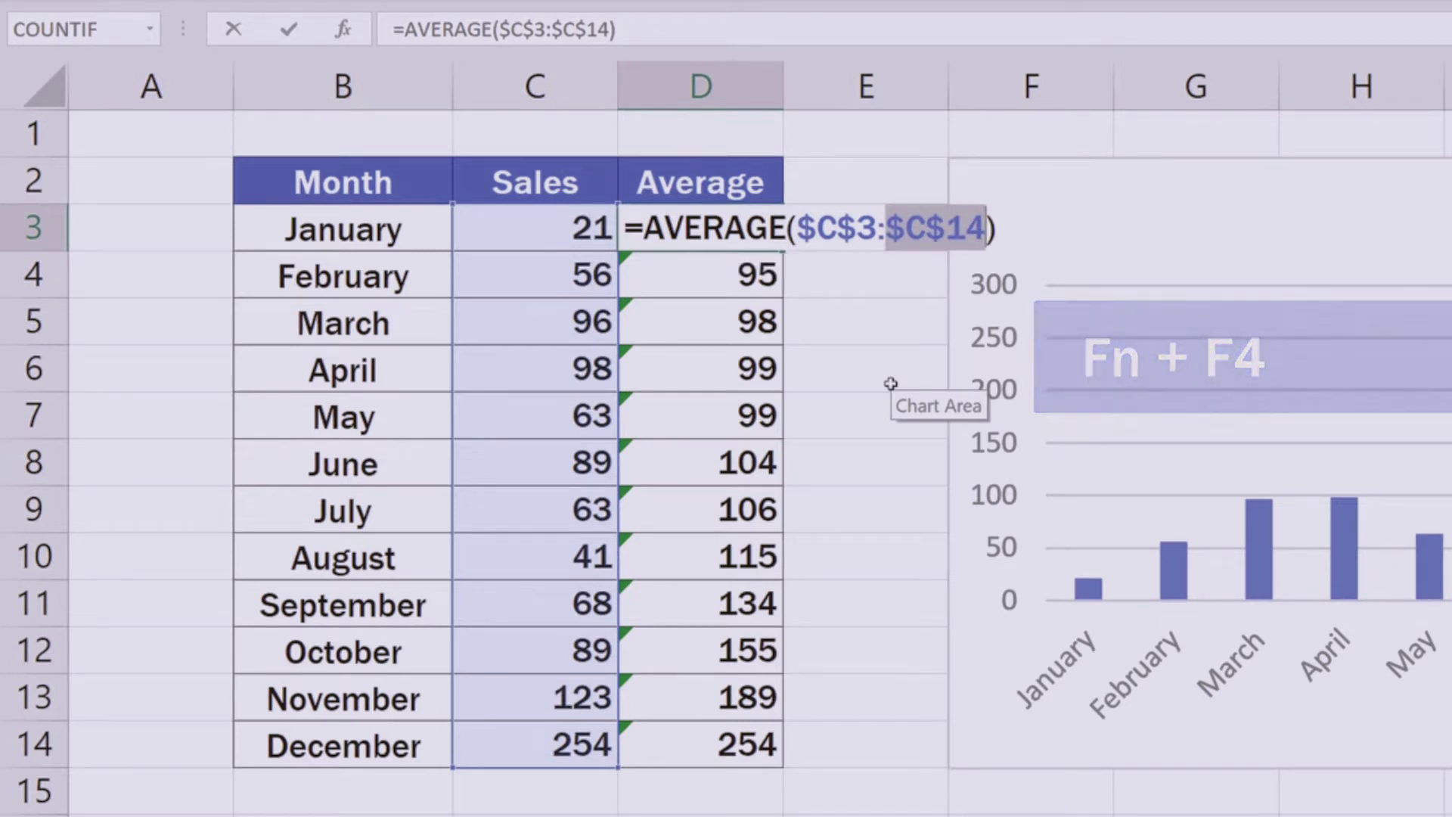
# Step: Copy the absolute-reference average formula from D3 down through December's row, D14
pyautogui.click(716, 230)
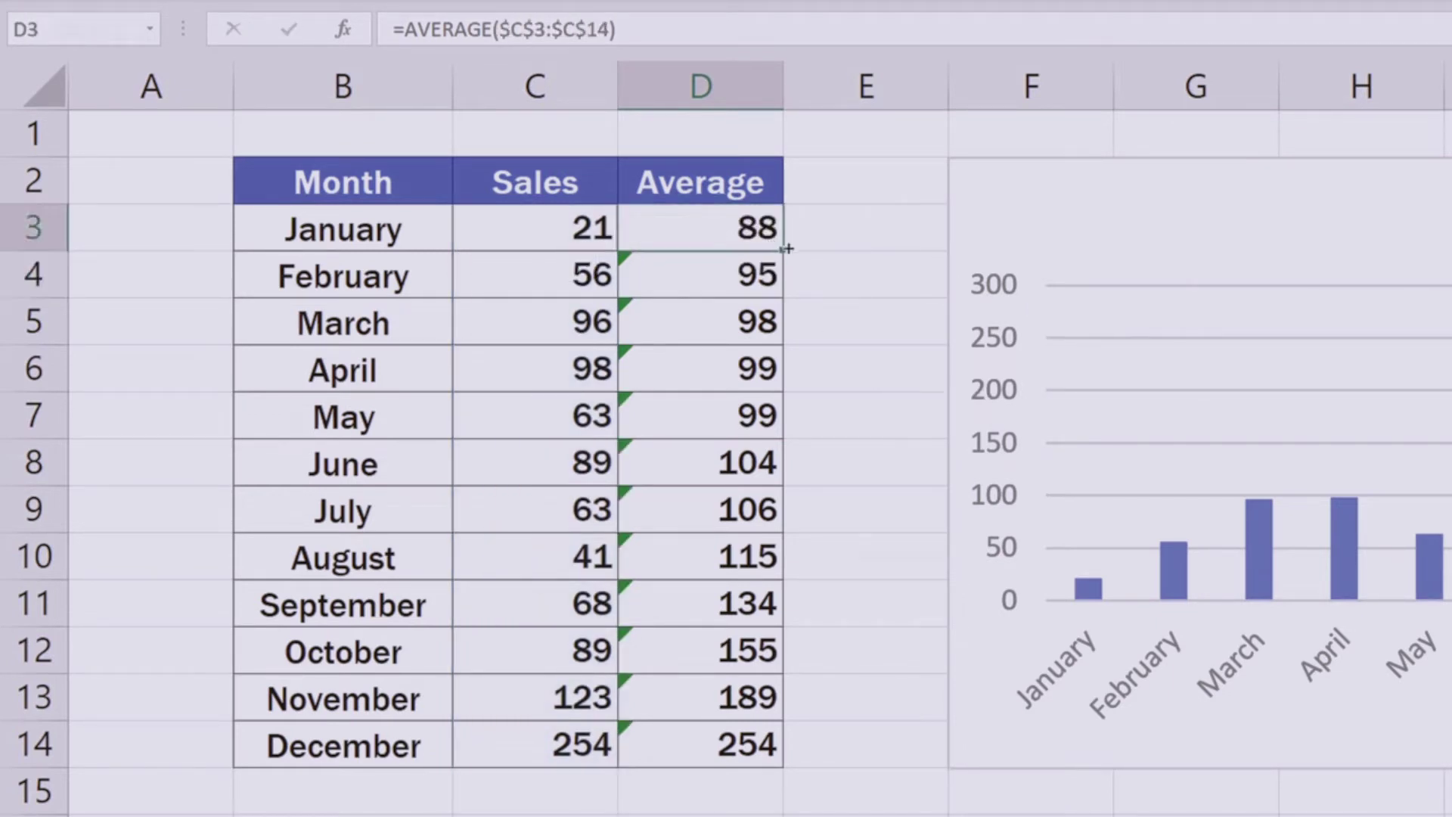
pyautogui.moveTo(783, 250); pyautogui.dragTo(818, 766)
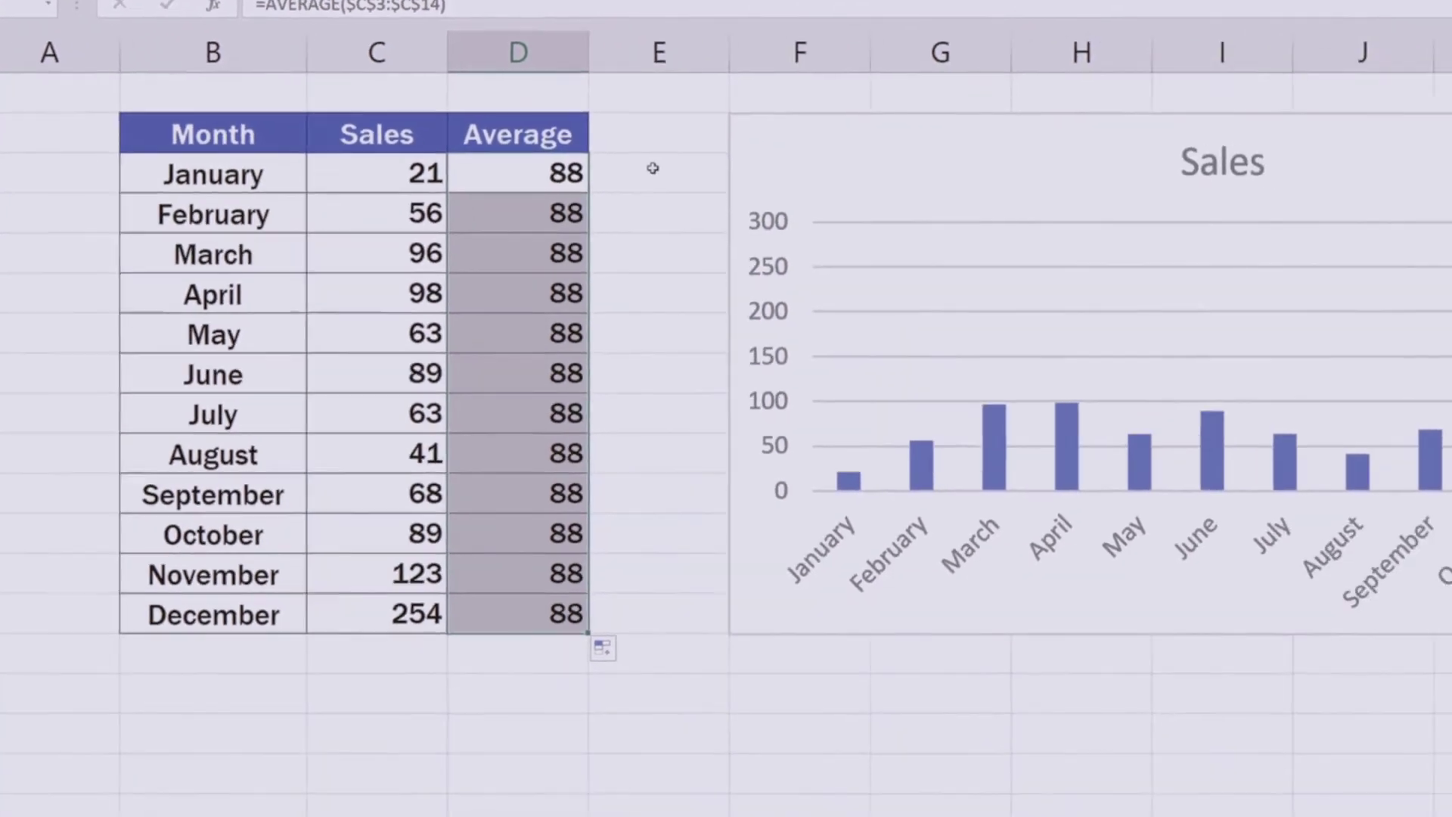
pyautogui.click(859, 222)
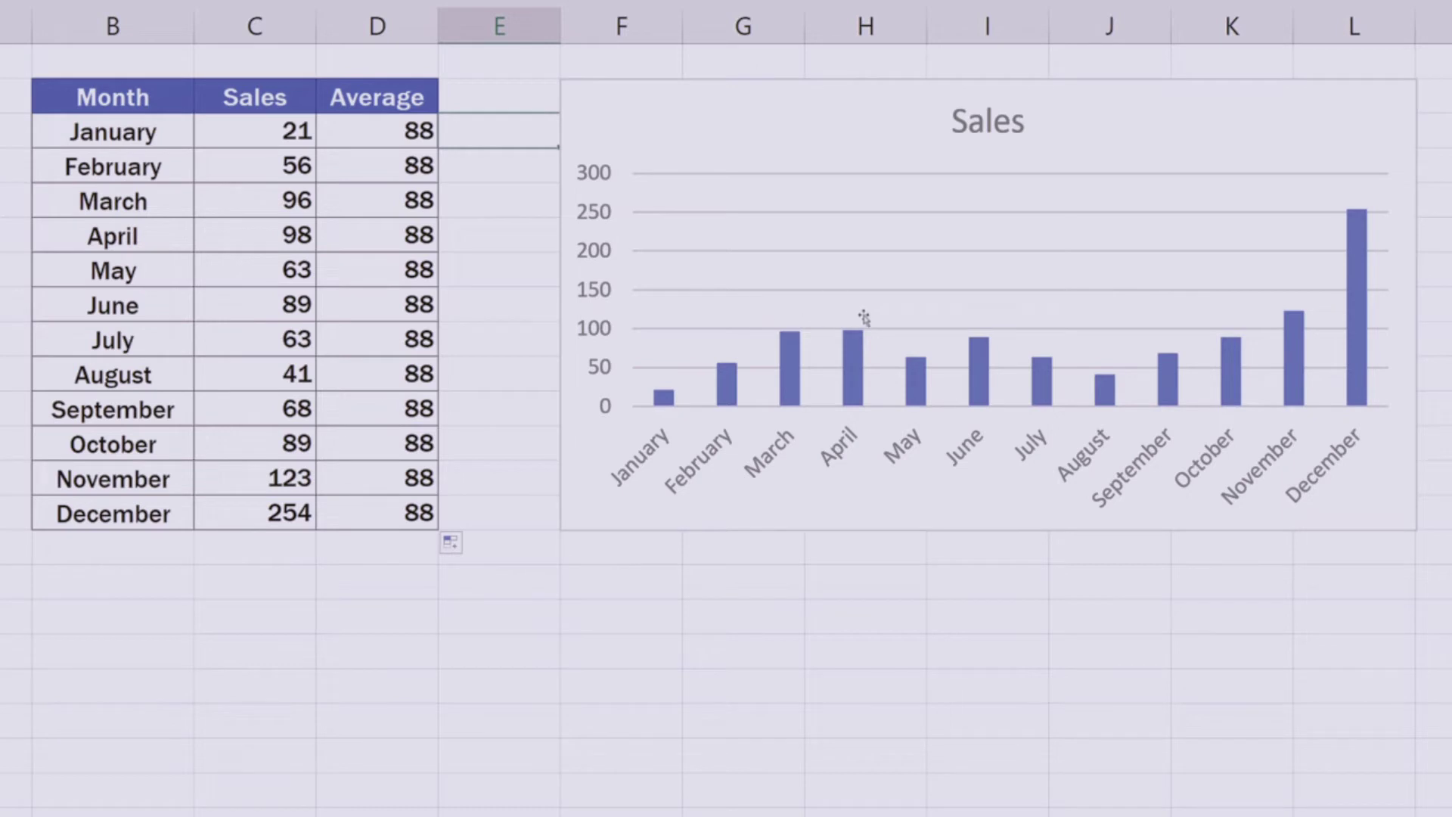
# Step: Extend the sales chart's data range to include the Average column as a second series
pyautogui.click(905, 307)
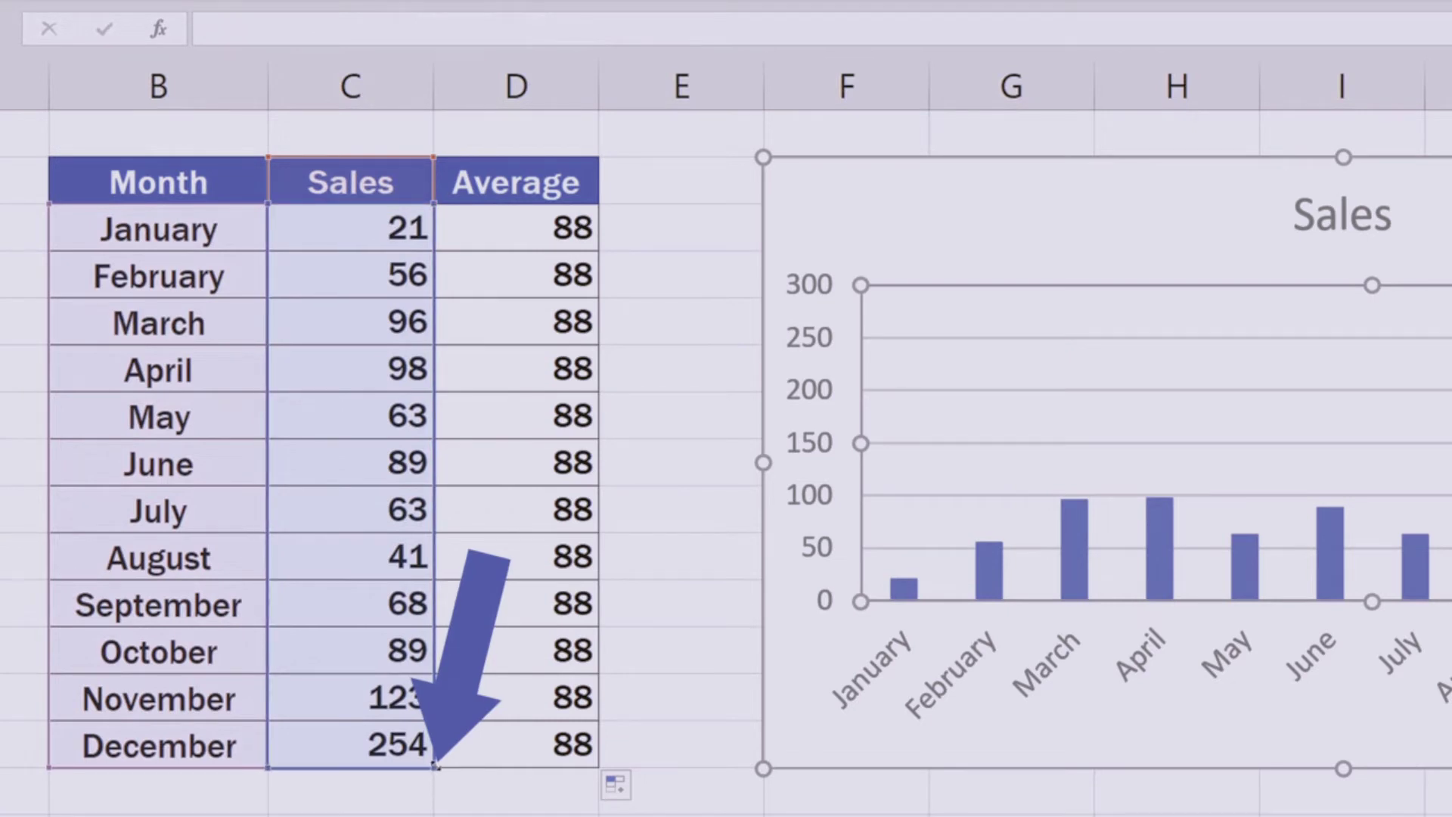
pyautogui.moveTo(435, 766); pyautogui.dragTo(543, 770)
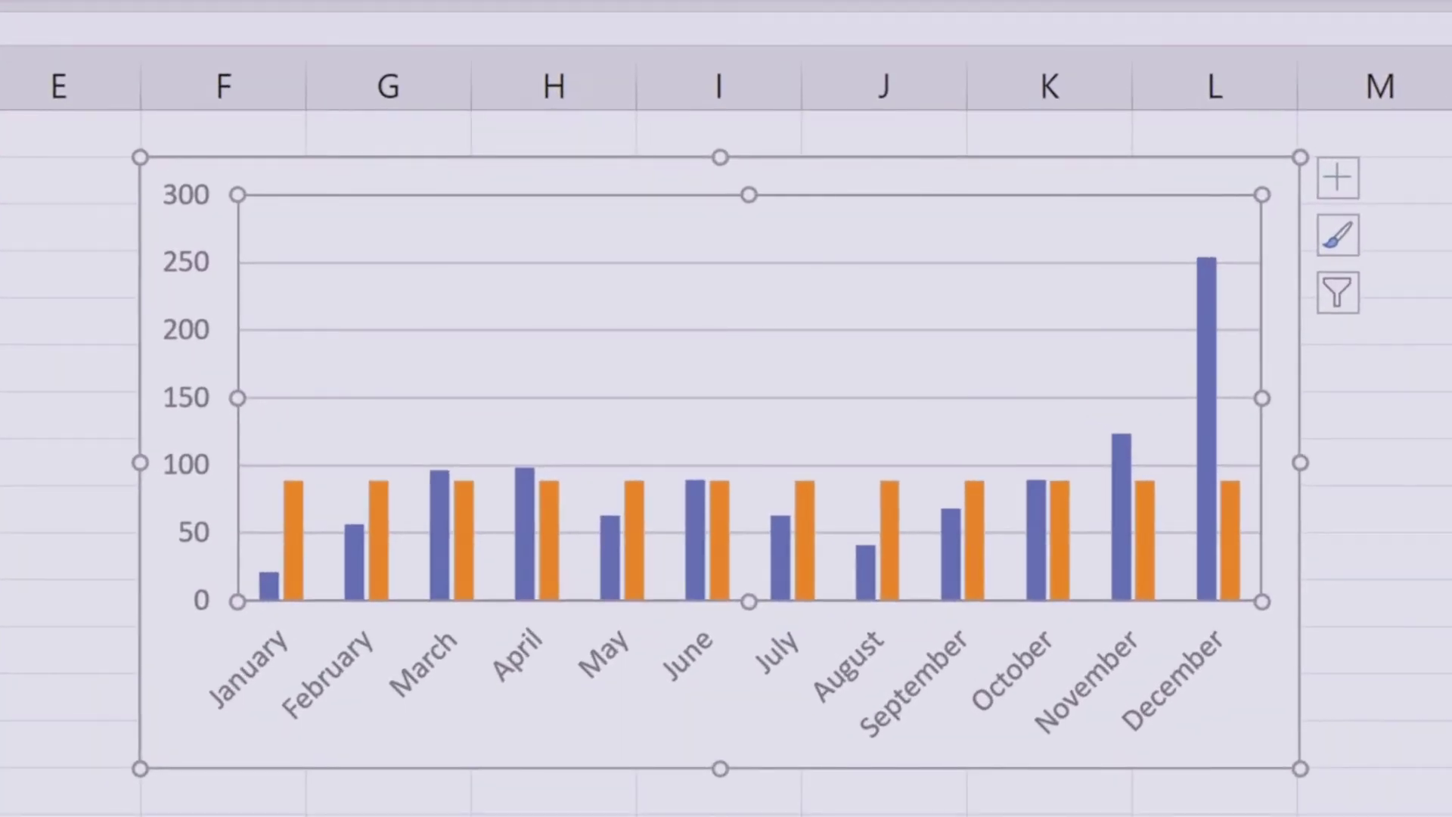
pyautogui.press('Escape')
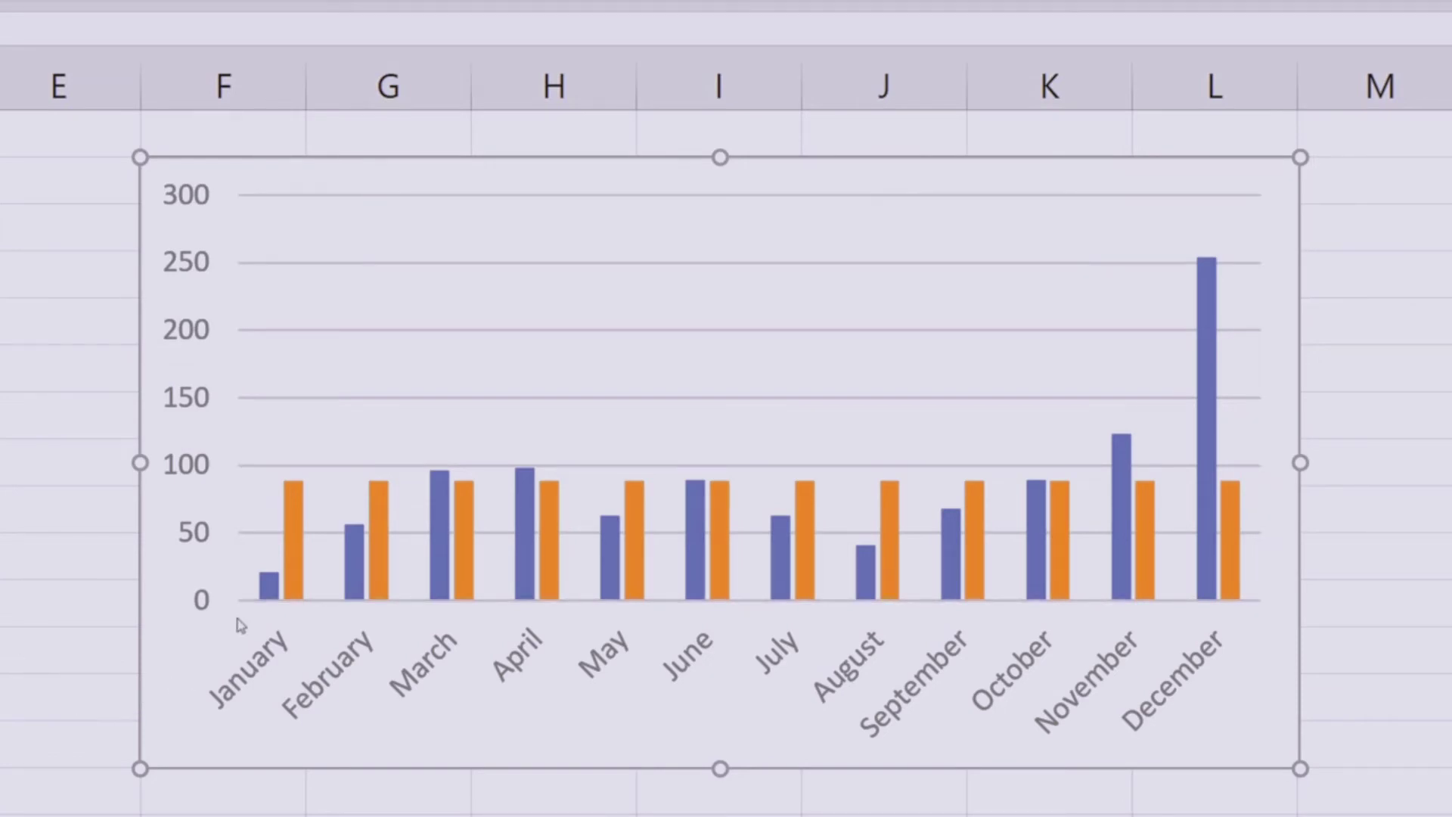
# Step: Change the chart to a Clustered Column - Line combo, with the Average series set to the plain Line type
pyautogui.click(296, 513)
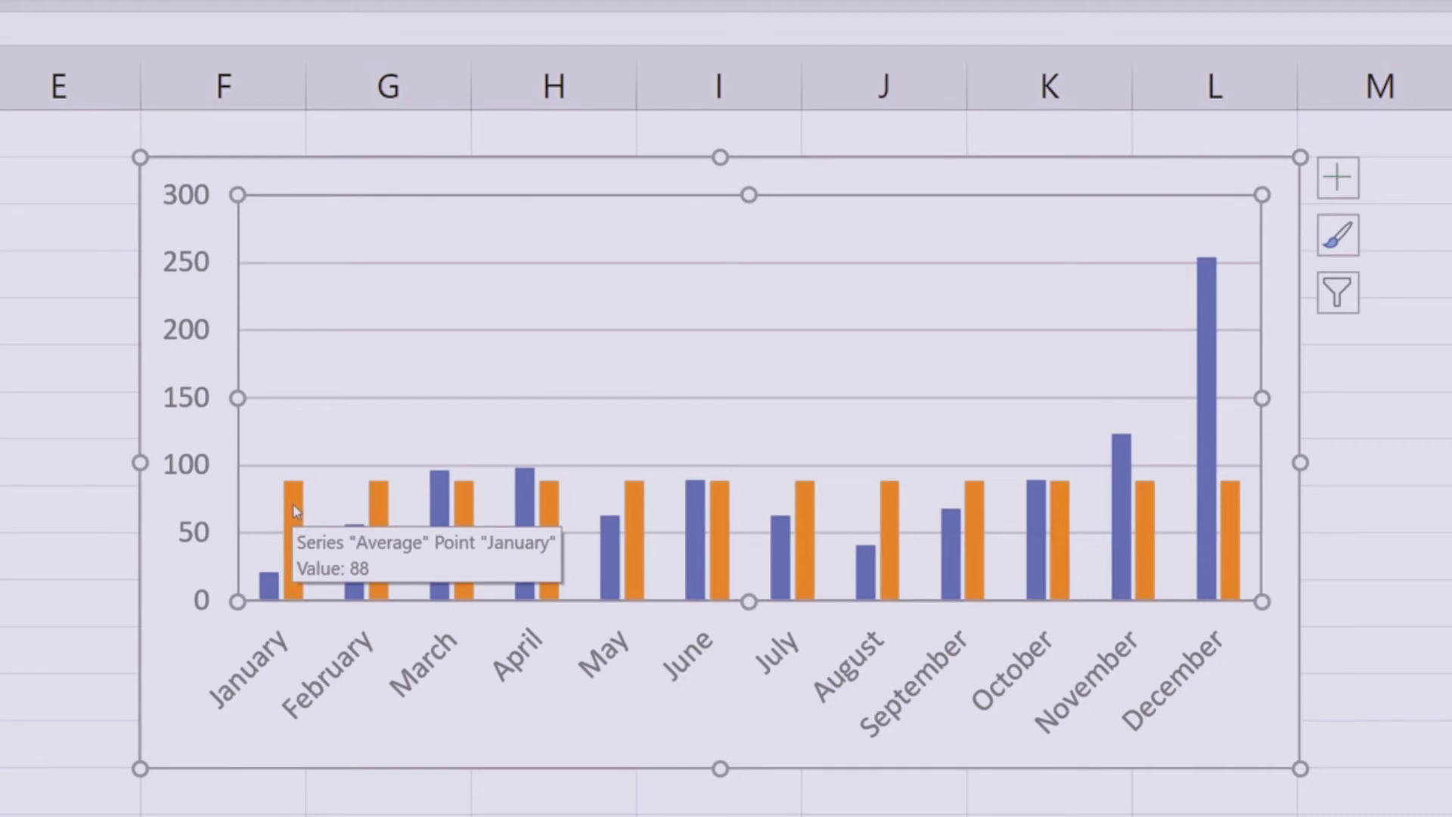
pyautogui.click(295, 512)
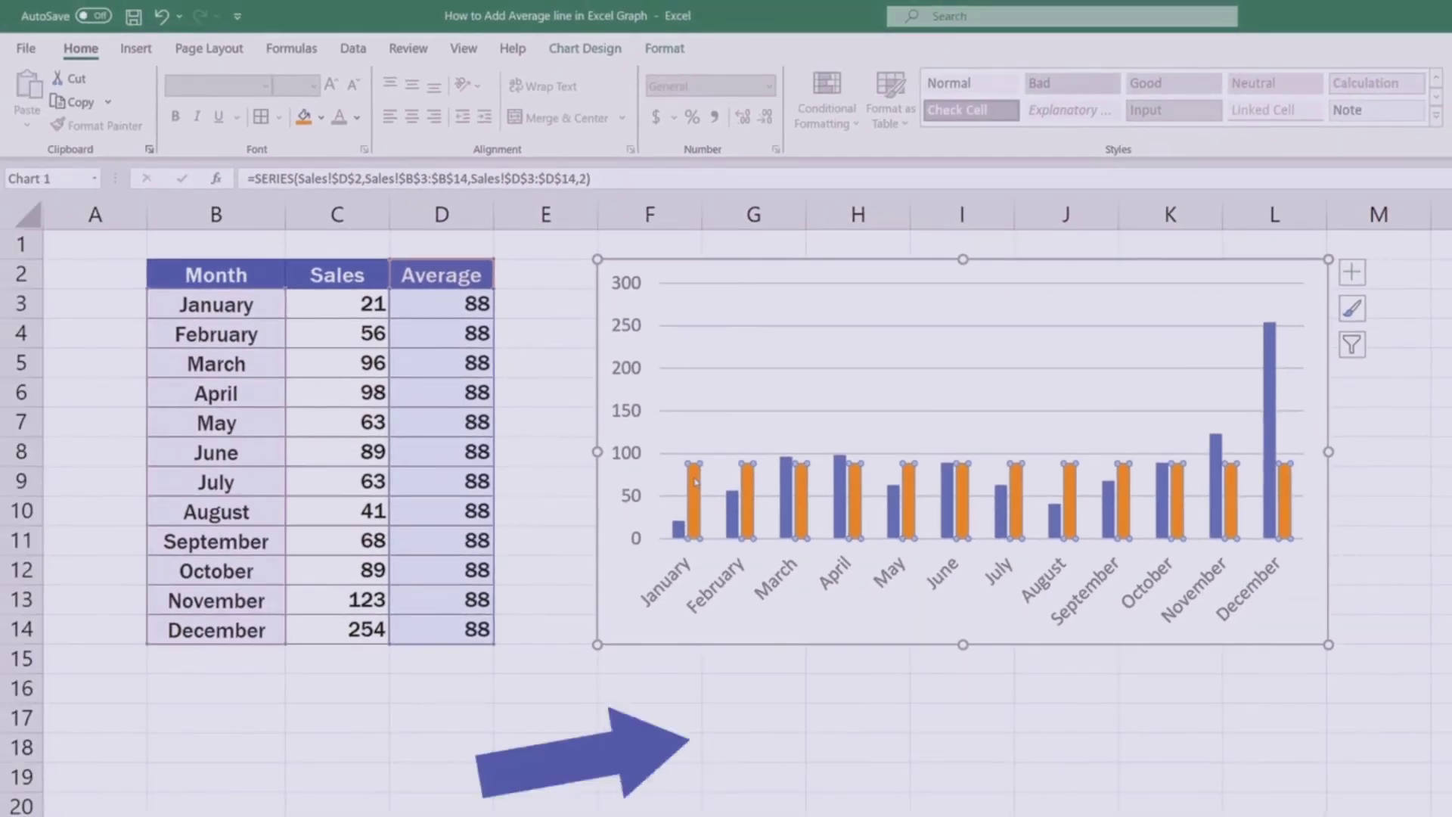
pyautogui.click(608, 55)
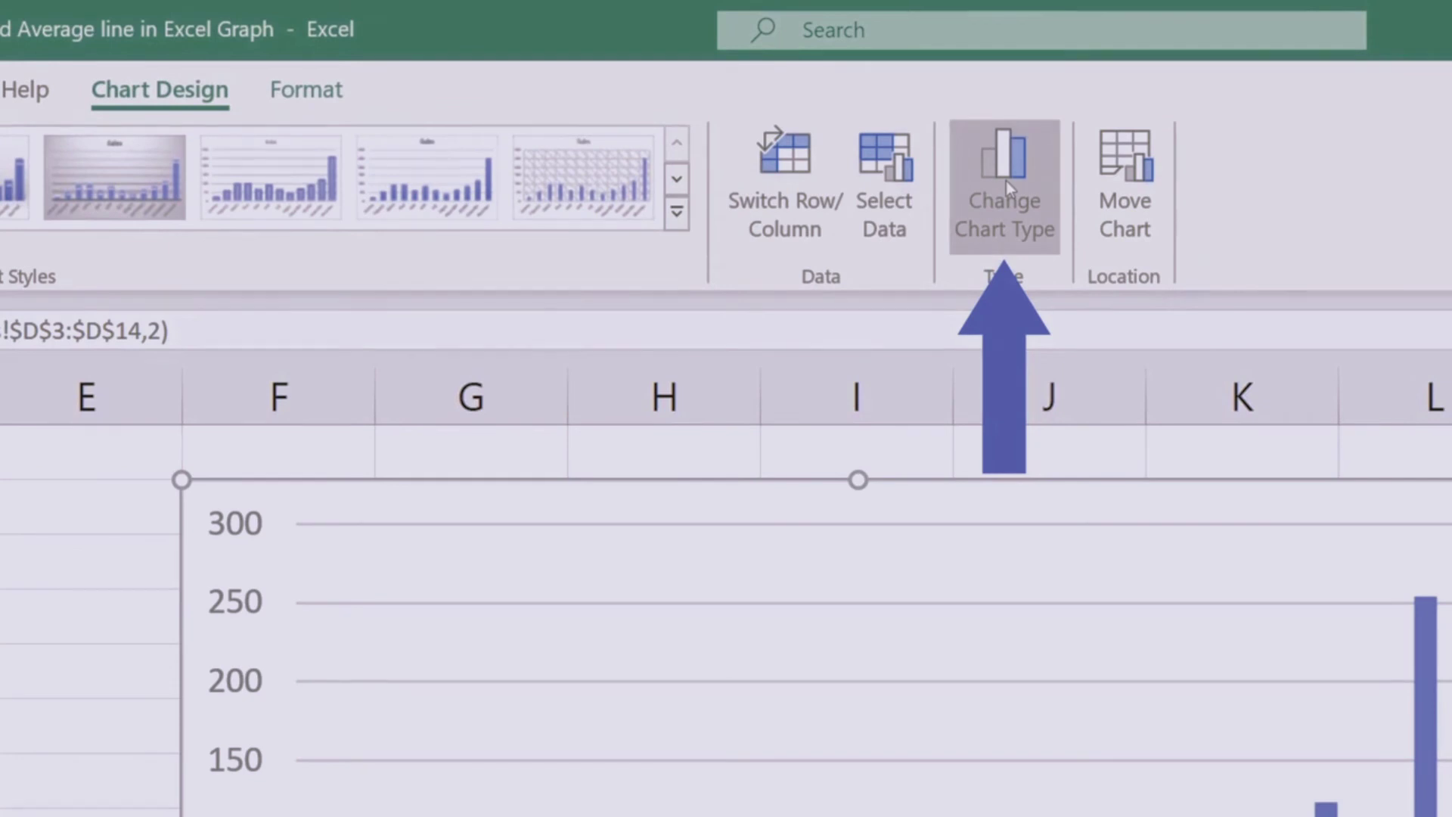
pyautogui.click(1006, 180)
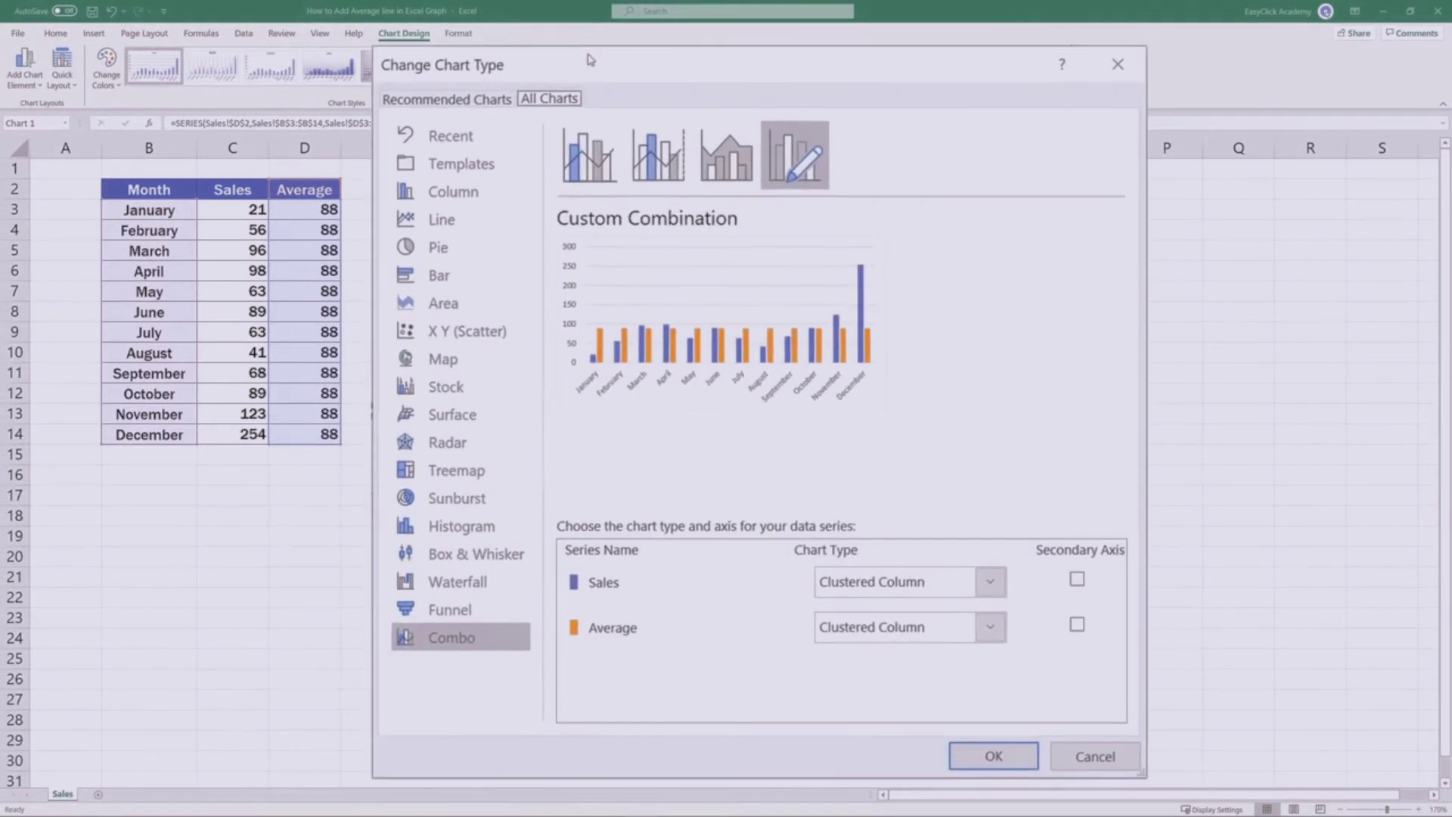
pyautogui.click(452, 226)
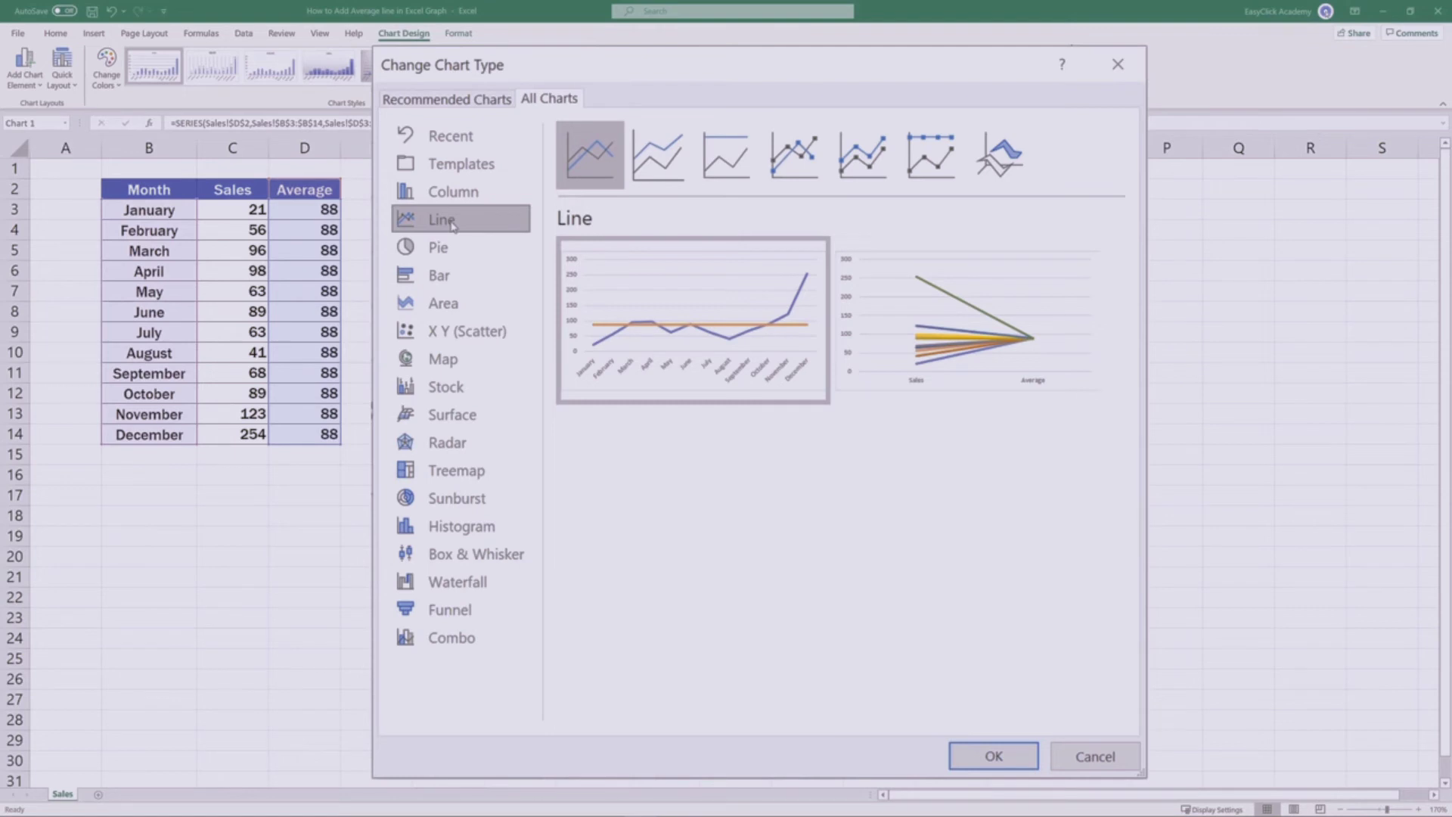
pyautogui.click(464, 645)
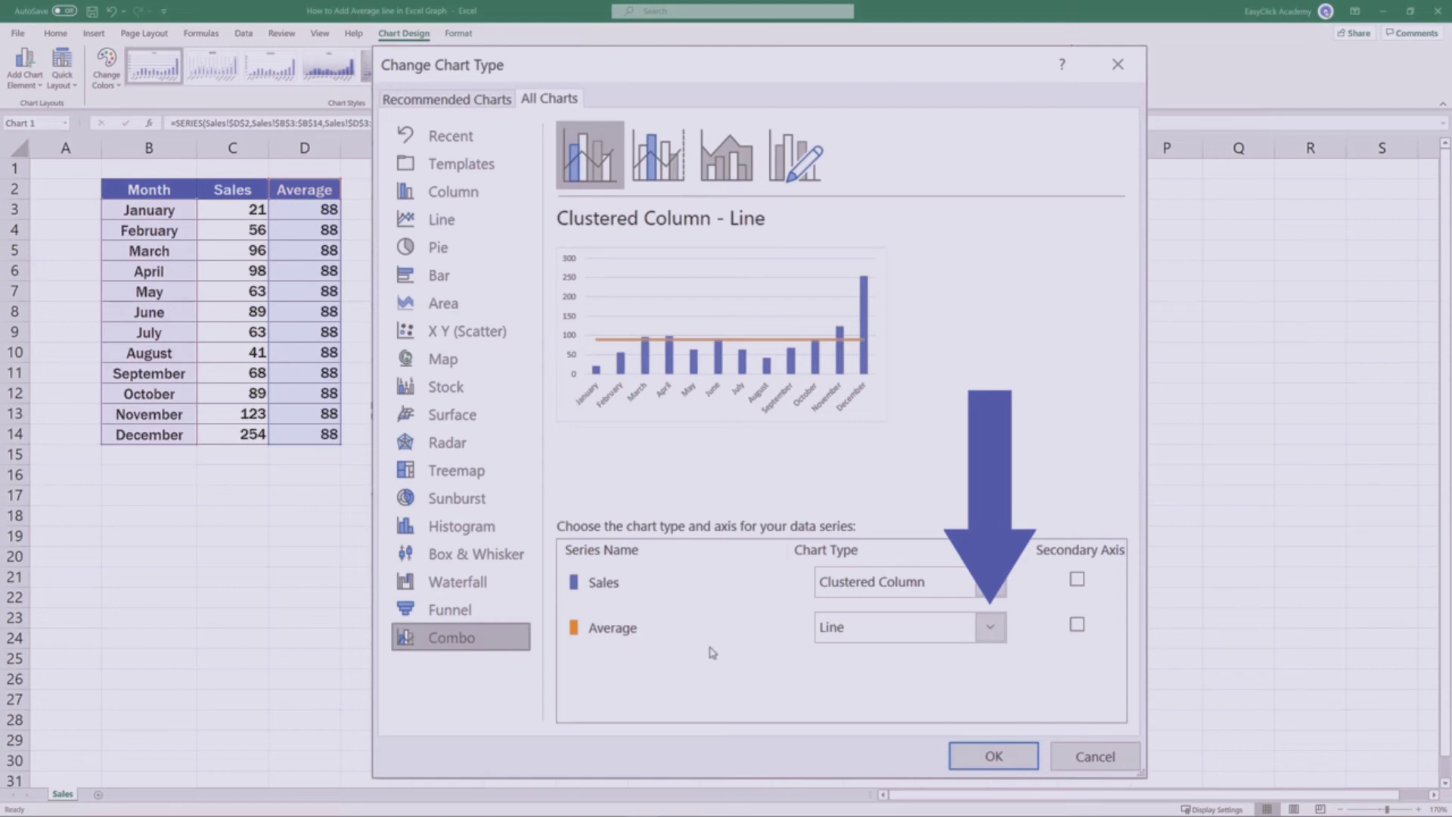
pyautogui.click(998, 629)
pyautogui.click(999, 628)
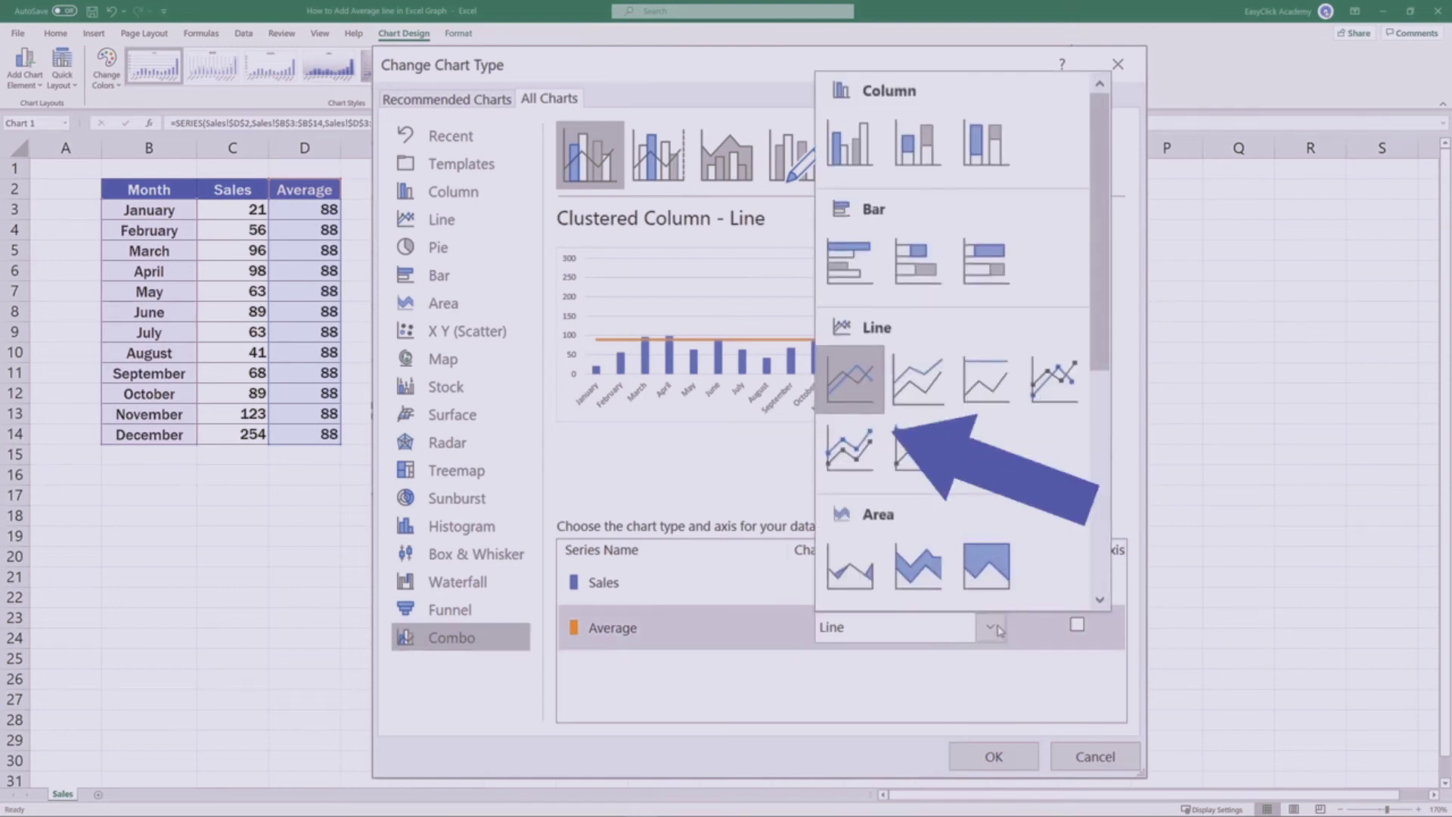
pyautogui.click(851, 375)
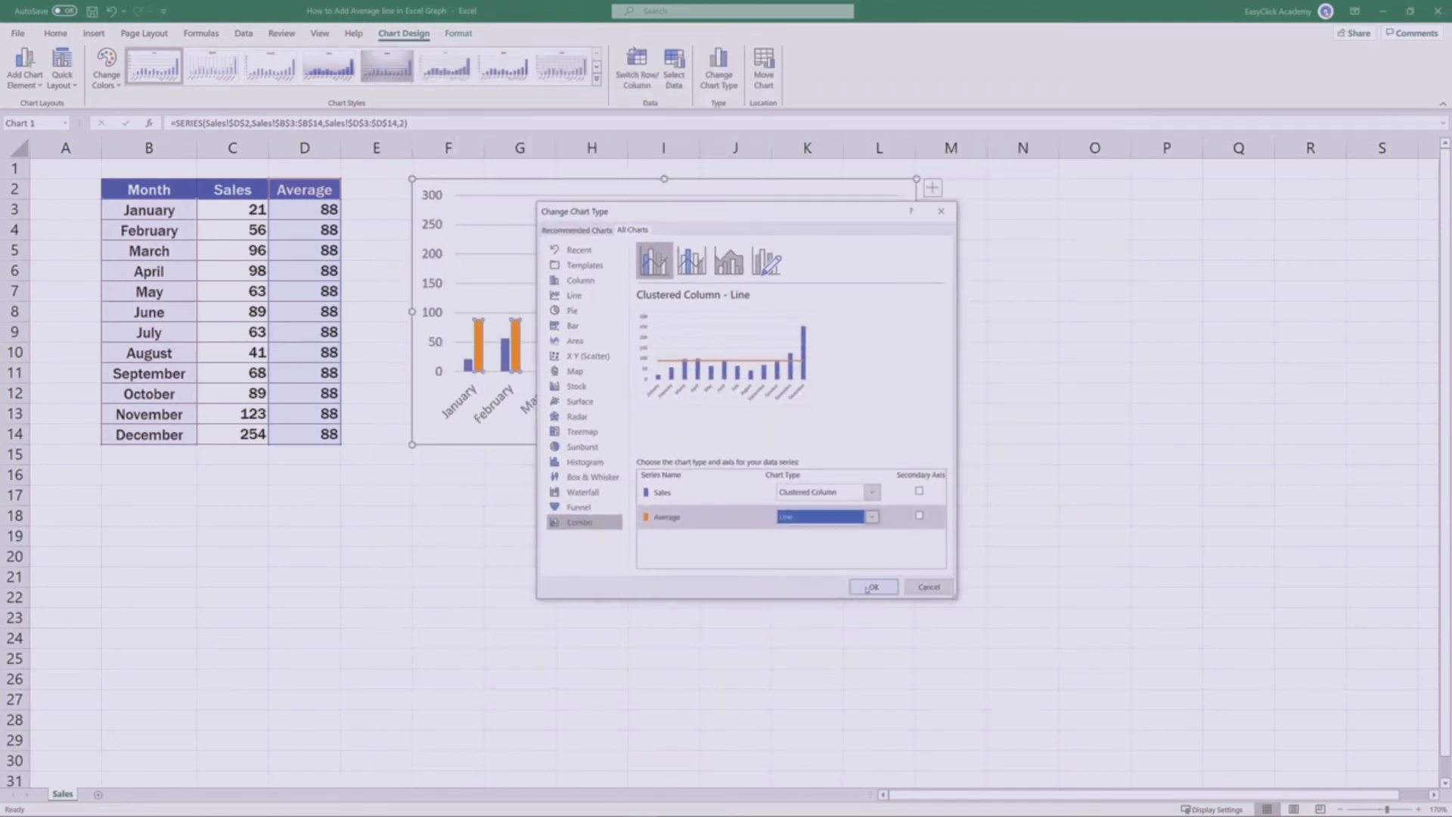
pyautogui.click(857, 581)
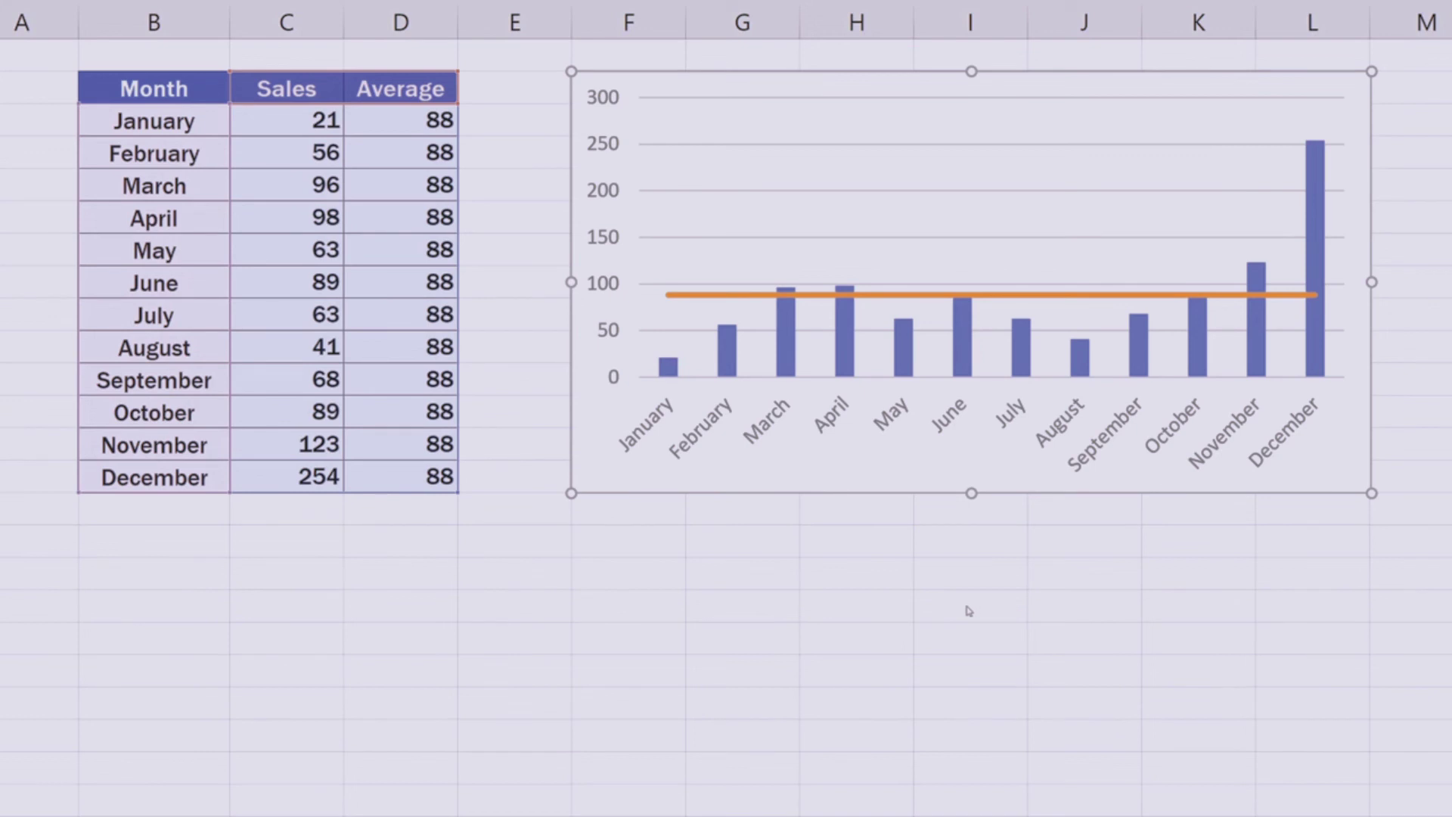
# Step: Set November's sales value to 22
pyautogui.click(287, 444)
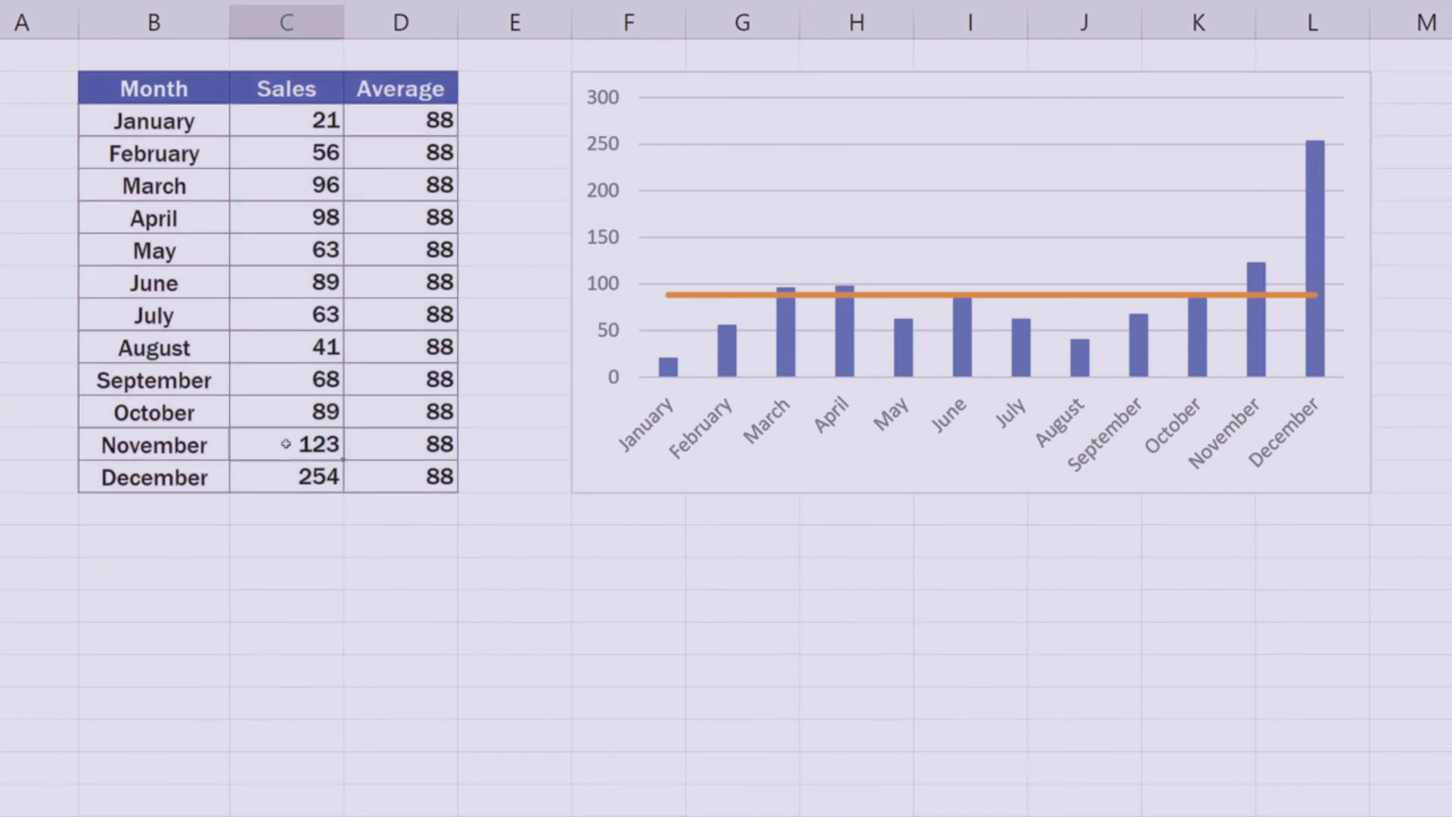
pyautogui.write('22')
pyautogui.press('Return')
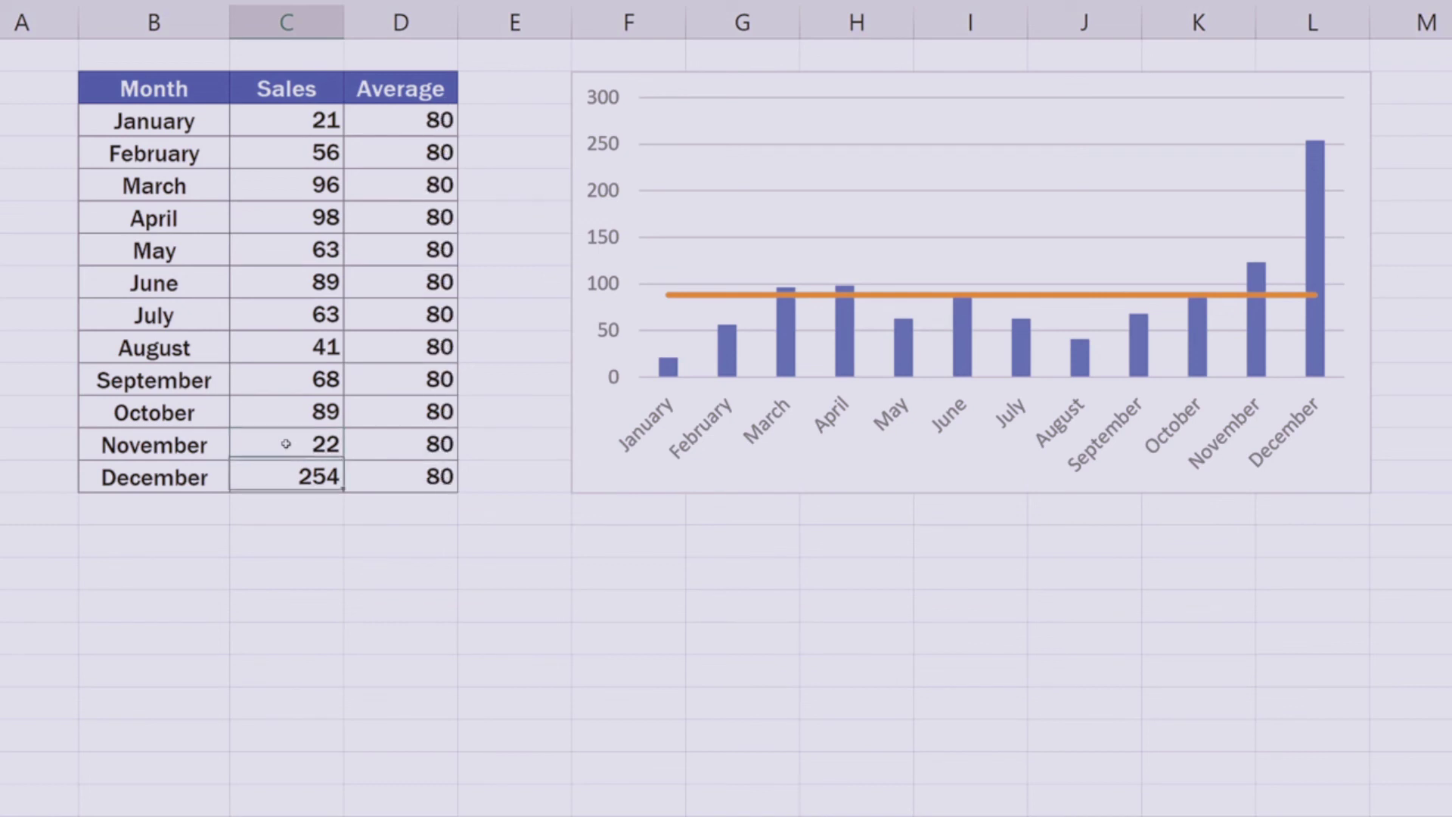